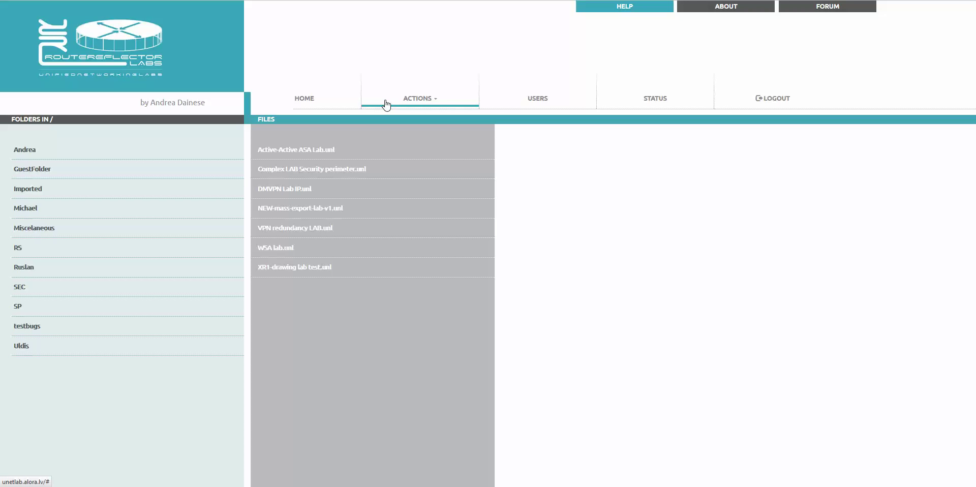
- Open and close VPN redundancy LAB.unl, open WSA lab.unl, then switch to its Visio drawing
{"action": "left_click", "coordinate": [305, 231]}
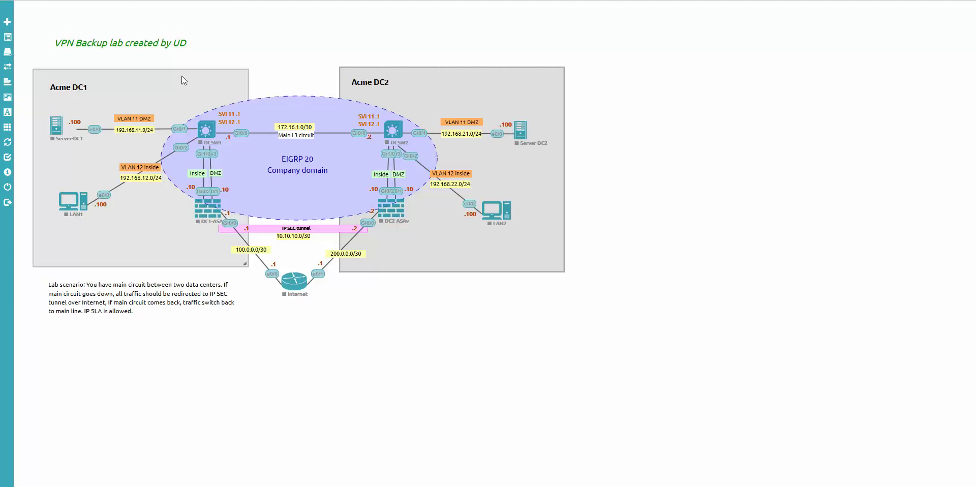
{"action": "left_click", "coordinate": [7, 187]}
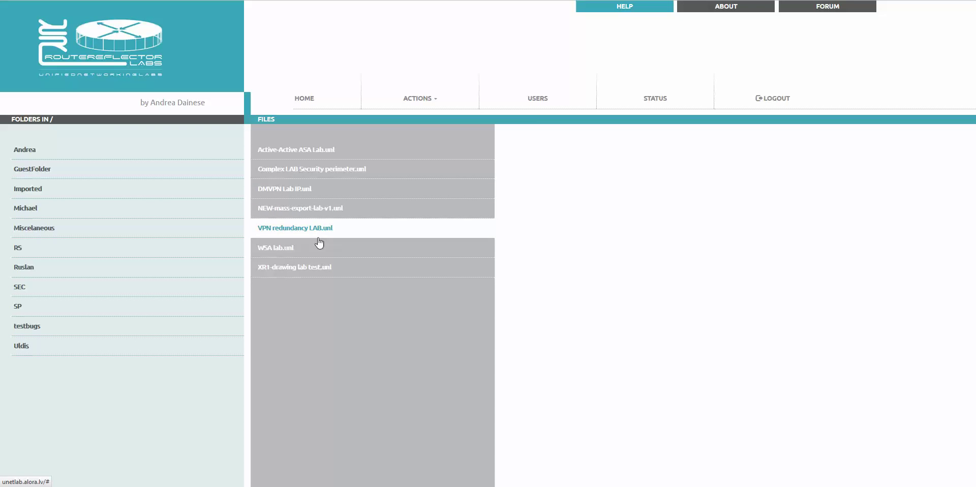
{"action": "left_click", "coordinate": [280, 250]}
{"action": "left_click", "coordinate": [524, 198]}
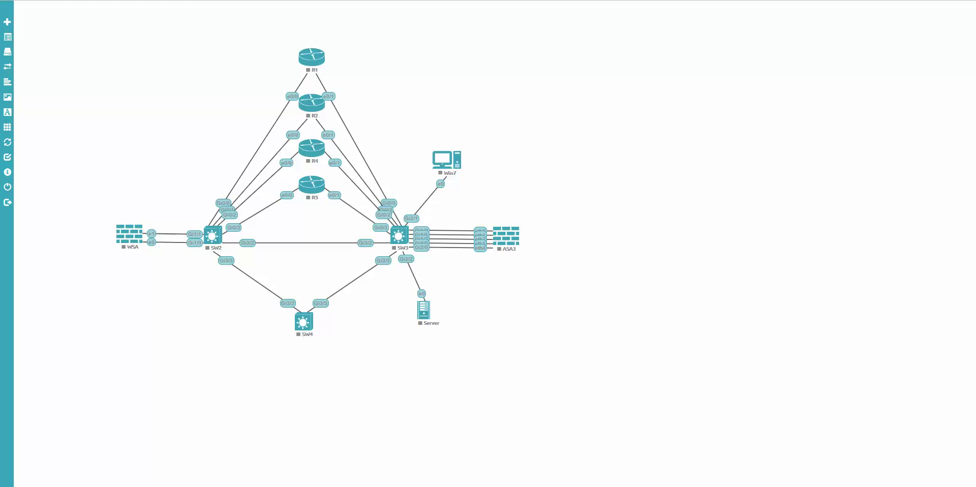
{"action": "mouse_move", "coordinate": [234, 485]}
{"action": "left_click", "coordinate": [234, 452]}
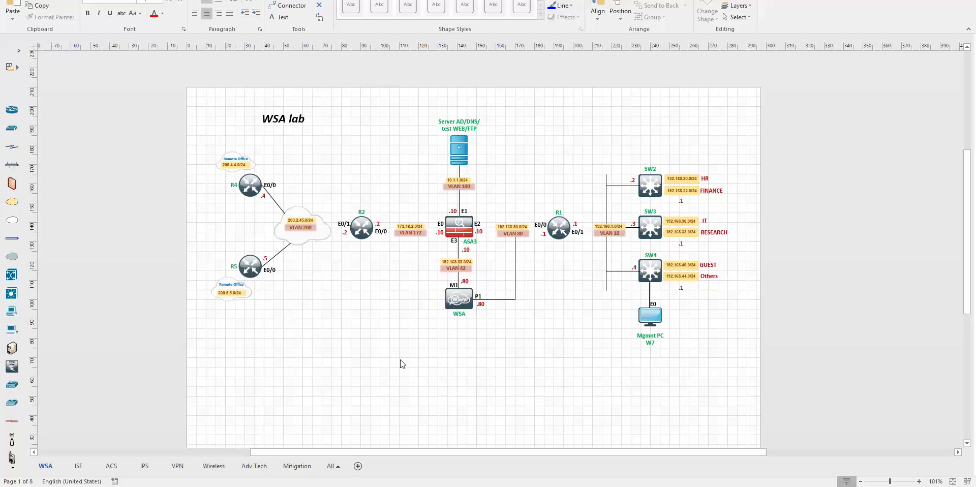
{"action": "scroll", "coordinate": [401, 363], "scroll_direction": "down", "scroll_amount": 1}
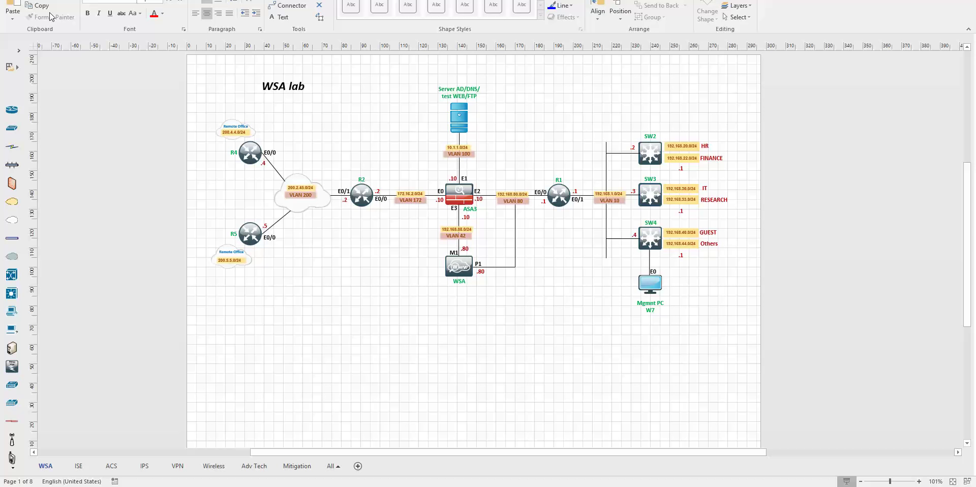
- Save the Visio diagram as a PNG image named WSA.png
{"action": "key", "text": "alt+f"}
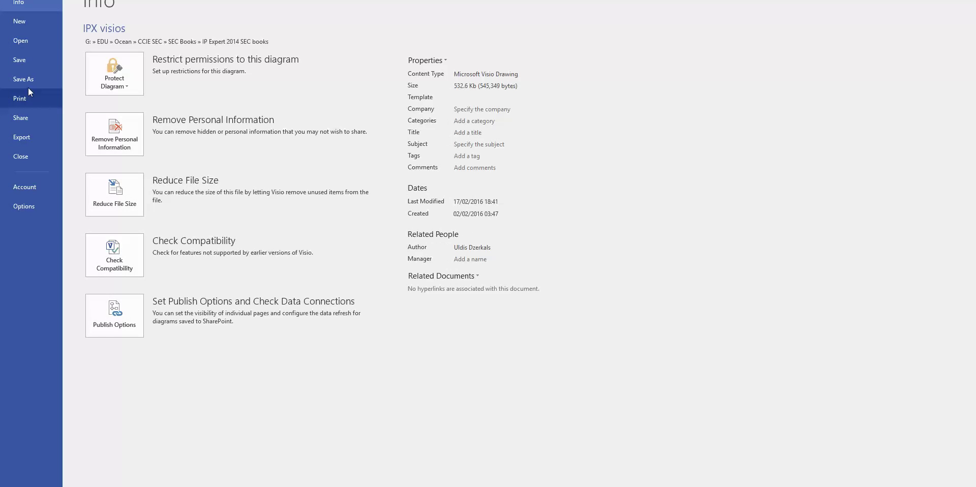
{"action": "left_click", "coordinate": [20, 79]}
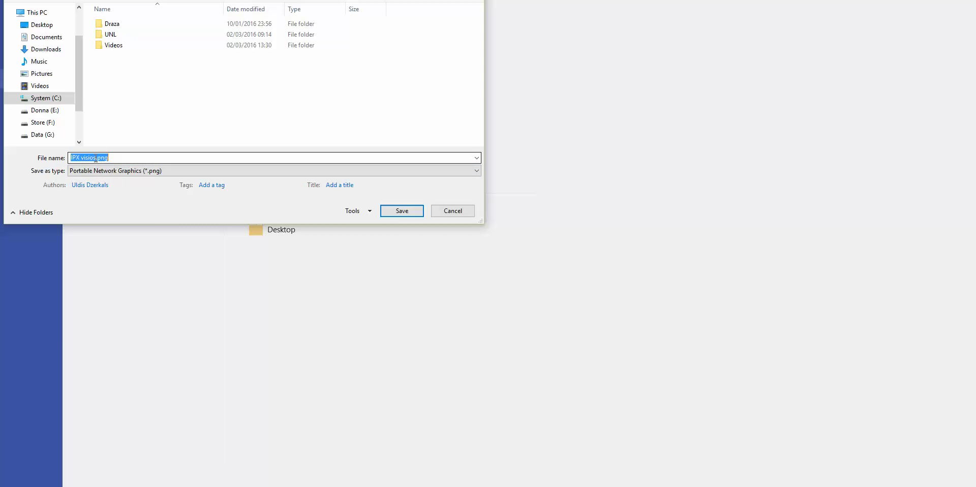
{"action": "key", "text": "Home"}
{"action": "key", "text": "ctrl+shift+Right"}
{"action": "key", "text": "ctrl+shift+Right"}
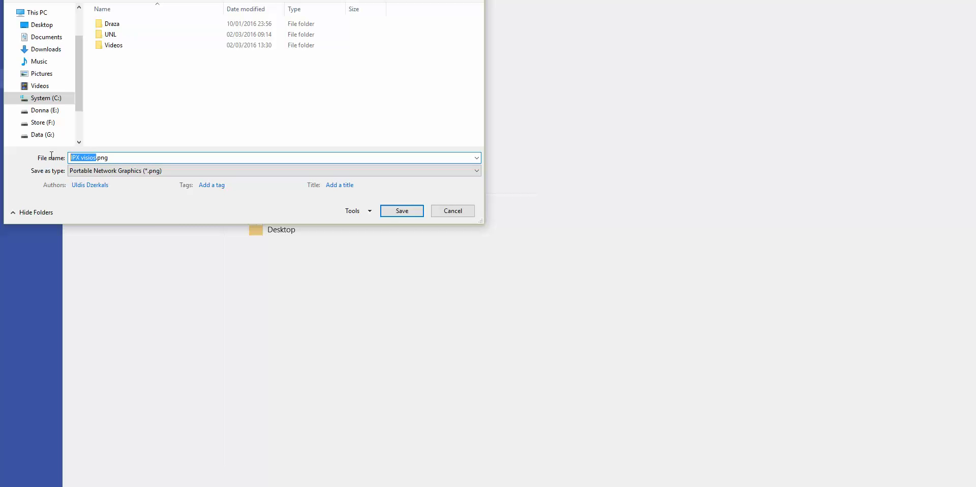
{"action": "type", "text": "WSA"}
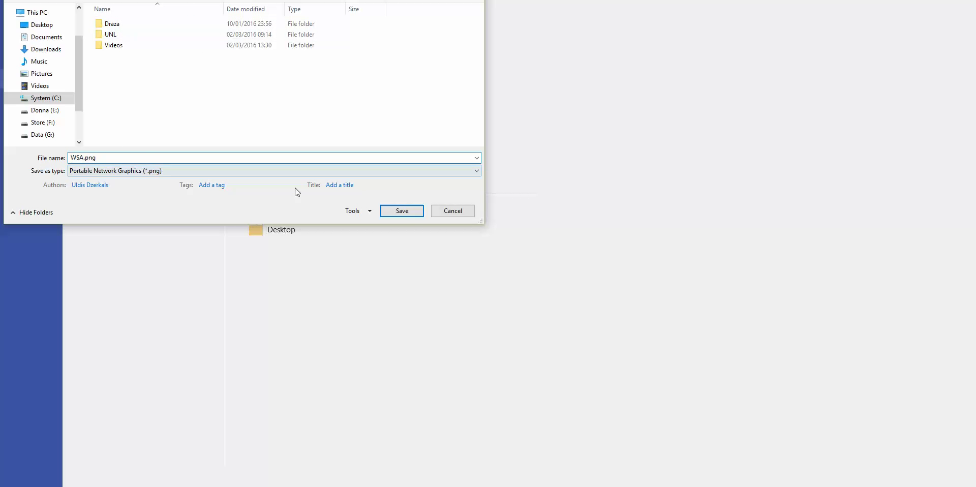
{"action": "left_click", "coordinate": [401, 211]}
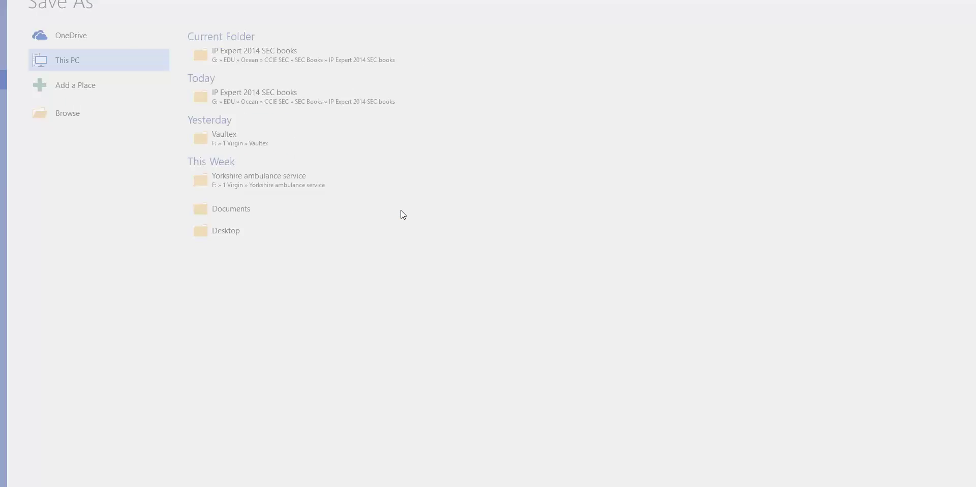
- Set the PNG export resolution to Custom, 140 by 140 pixels per inch, and confirm
{"action": "left_click_drag", "start_coordinate": [482, 121], "coordinate": [459, 106]}
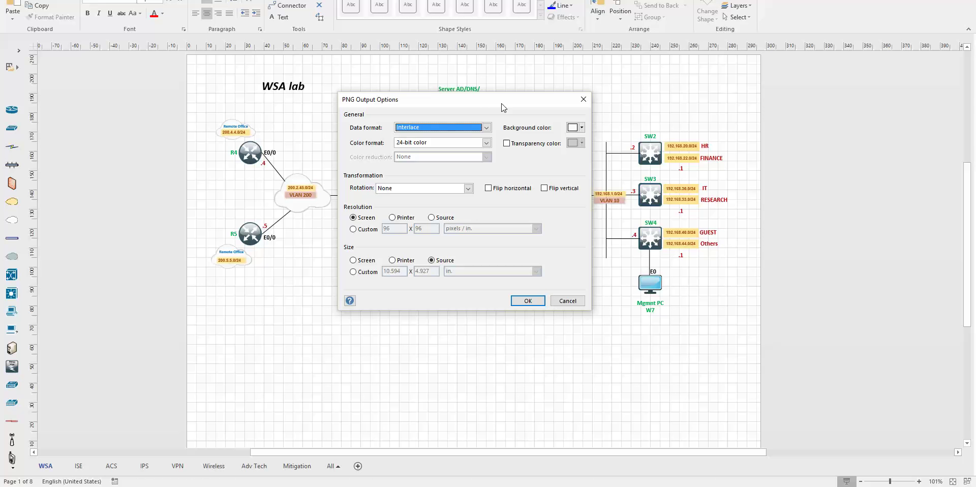
{"action": "left_click", "coordinate": [354, 229]}
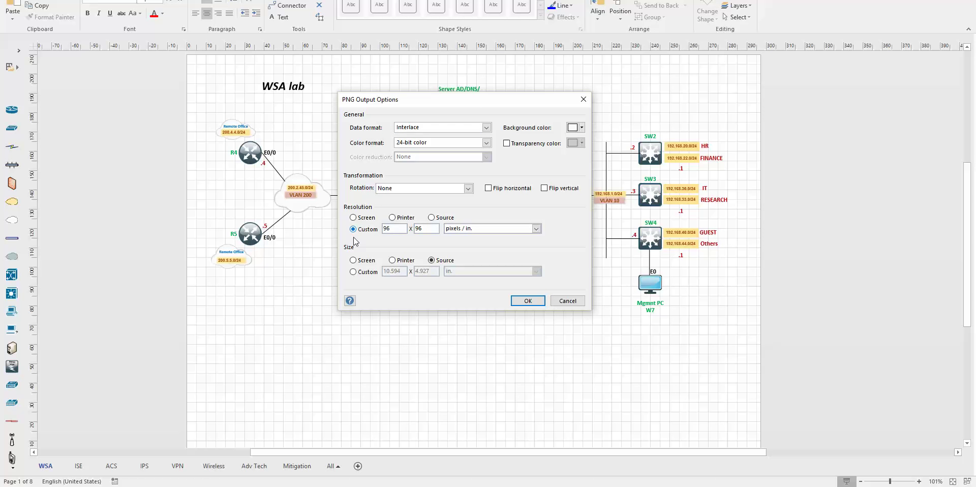
{"action": "left_click_drag", "start_coordinate": [401, 229], "coordinate": [377, 232]}
{"action": "type", "text": "140"}
{"action": "left_click_drag", "start_coordinate": [427, 229], "coordinate": [410, 232]}
{"action": "type", "text": "140"}
{"action": "left_click", "coordinate": [527, 301]}
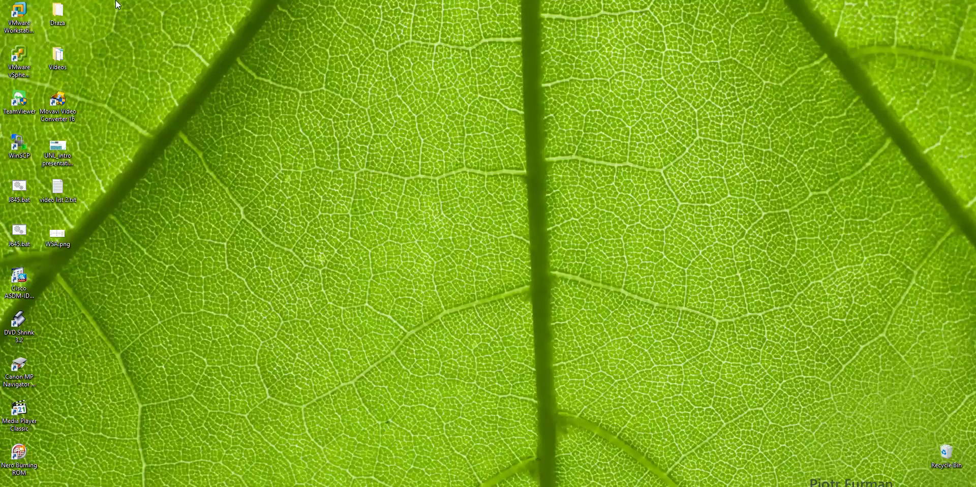
- Open WSA.png from the desktop to check the exported diagram
{"action": "double_click", "coordinate": [53, 234]}
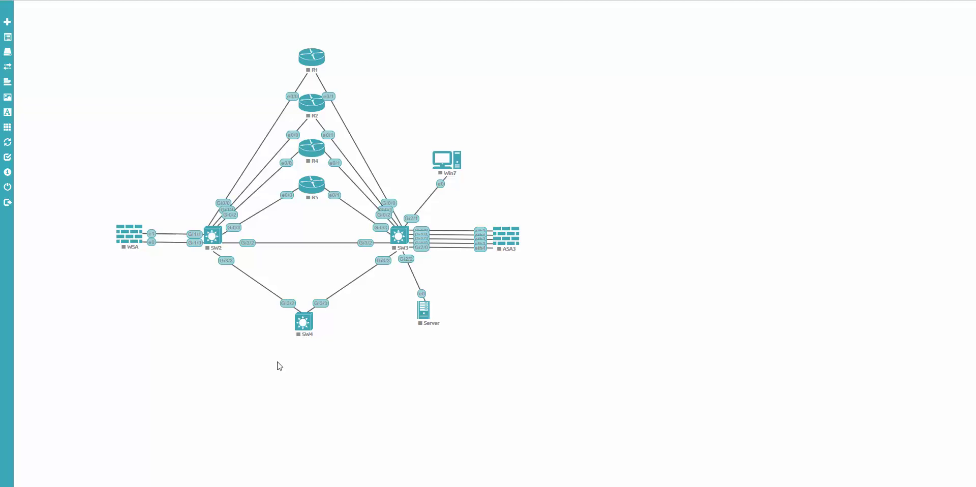
- Add a picture named 'Topology' to the WSA lab from the Desktop file WSA.png
{"action": "left_click", "coordinate": [7, 23]}
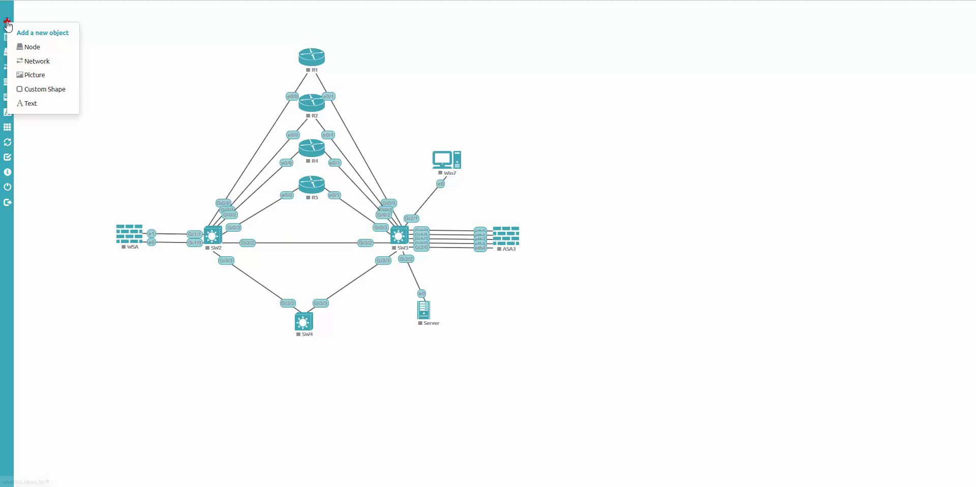
{"action": "left_click", "coordinate": [45, 77]}
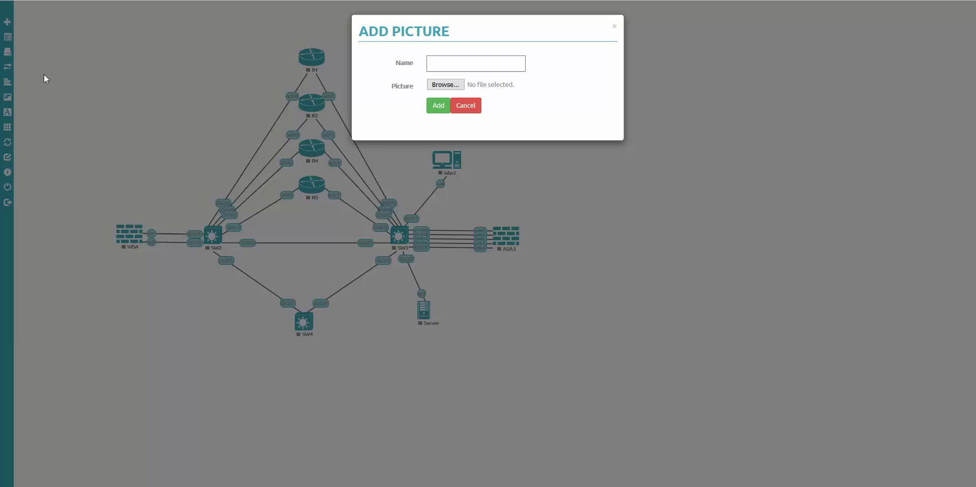
{"action": "left_click", "coordinate": [453, 63]}
{"action": "type", "text": "Topol"}
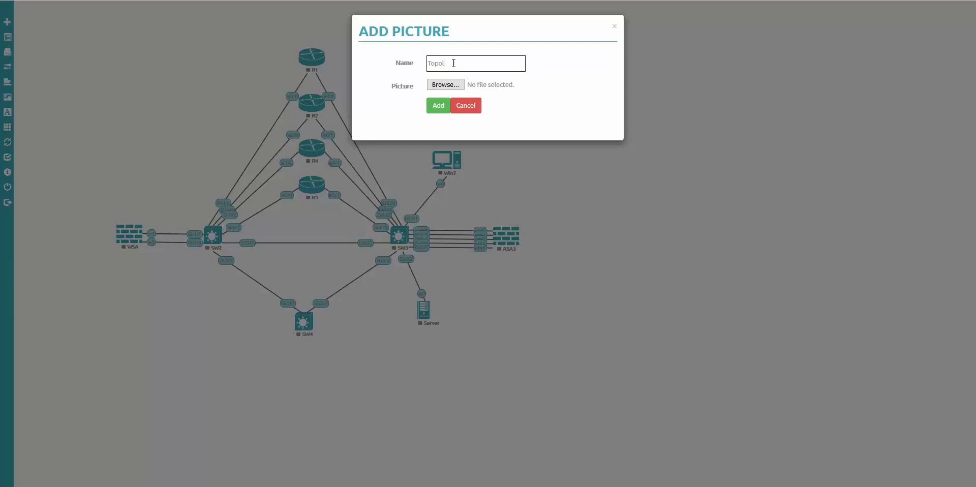
{"action": "type", "text": "ogy"}
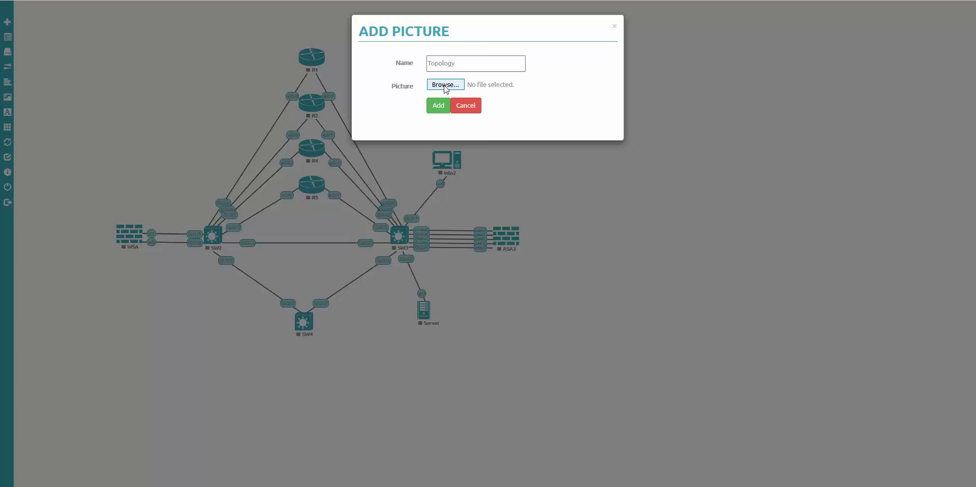
{"action": "left_click", "coordinate": [446, 85]}
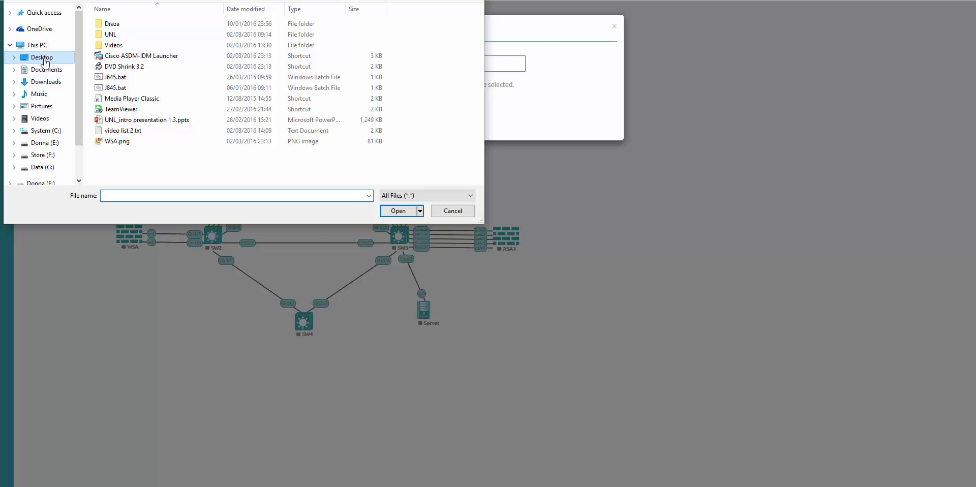
{"action": "left_click", "coordinate": [115, 144]}
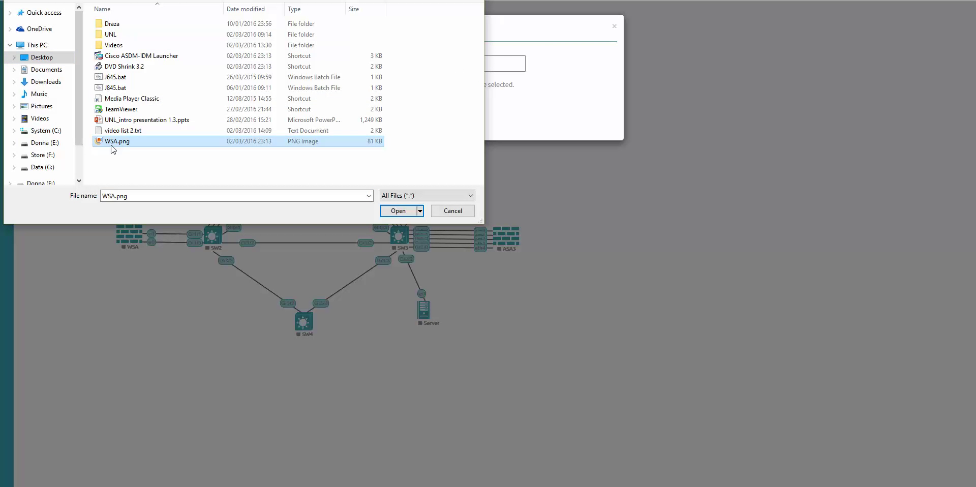
{"action": "left_click", "coordinate": [399, 211]}
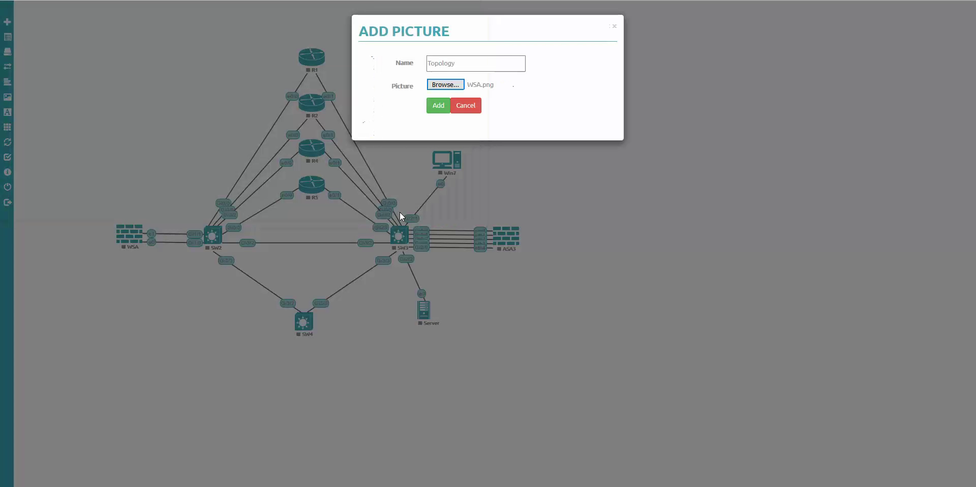
{"action": "left_click", "coordinate": [438, 107]}
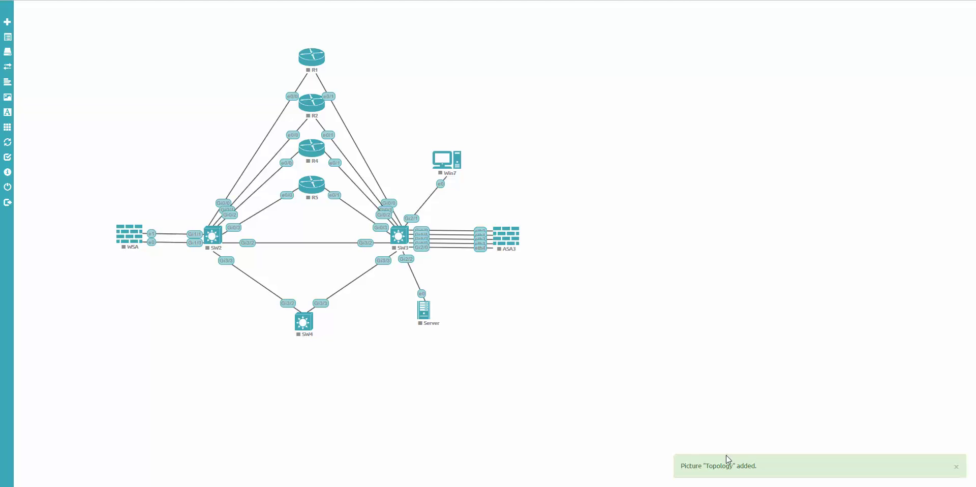
- Dismiss the picture-added notification and display the lab's Topology picture
{"action": "left_click", "coordinate": [684, 466]}
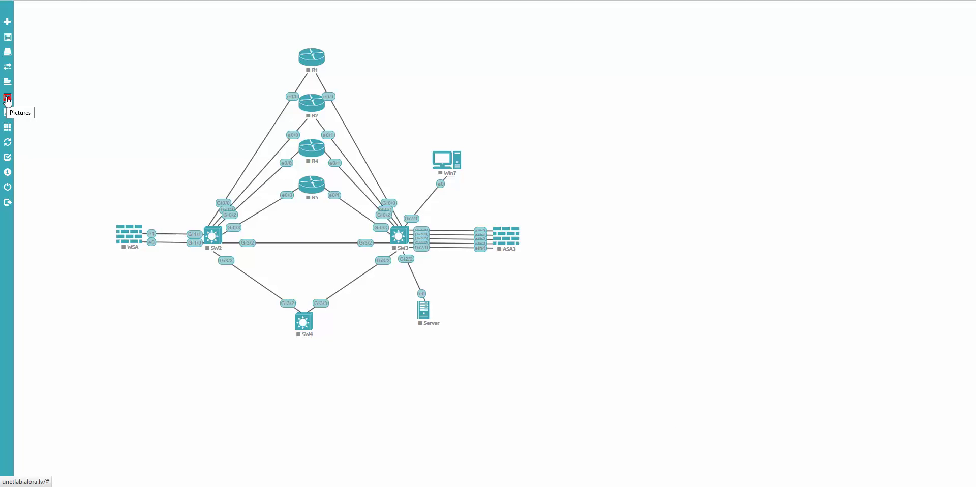
{"action": "left_click", "coordinate": [7, 98]}
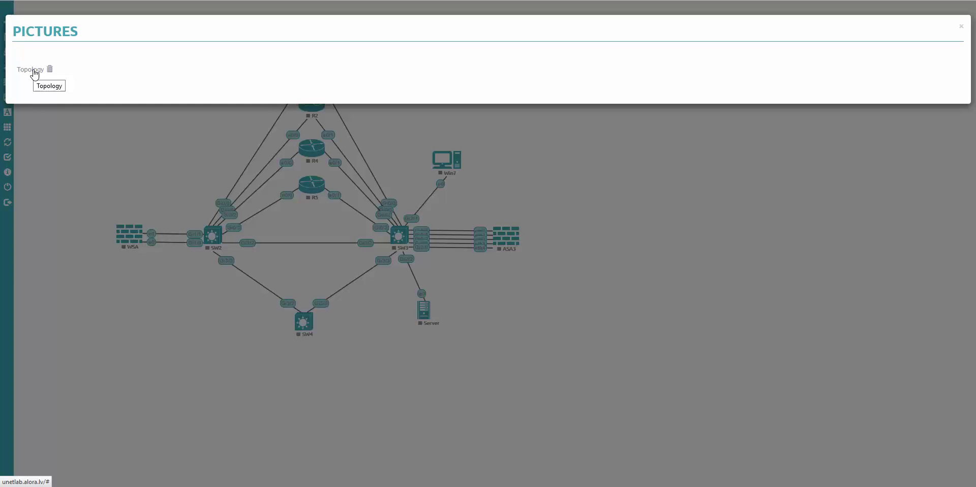
{"action": "left_click", "coordinate": [32, 70]}
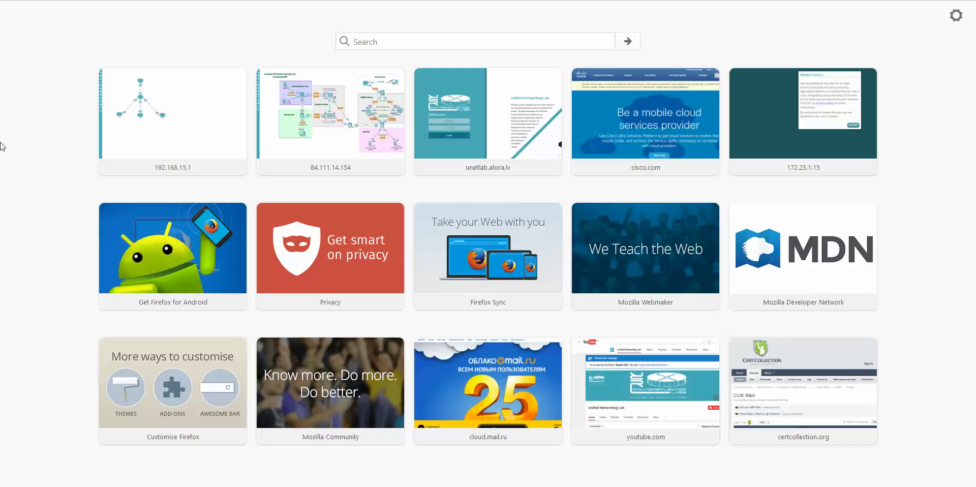
- Load the WSA lab in the new tab from the 'UNetLab - Labs' bookmark
{"action": "left_click", "coordinate": [66, 0]}
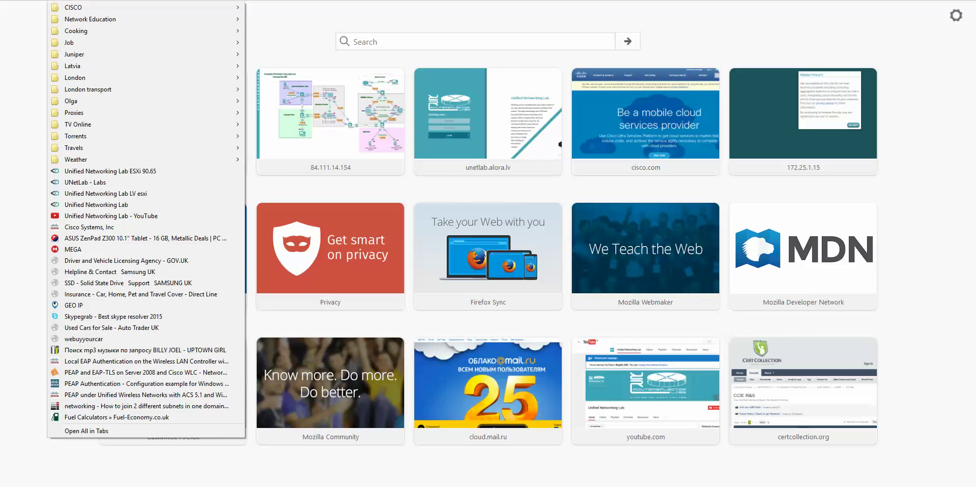
{"action": "left_click", "coordinate": [127, 182]}
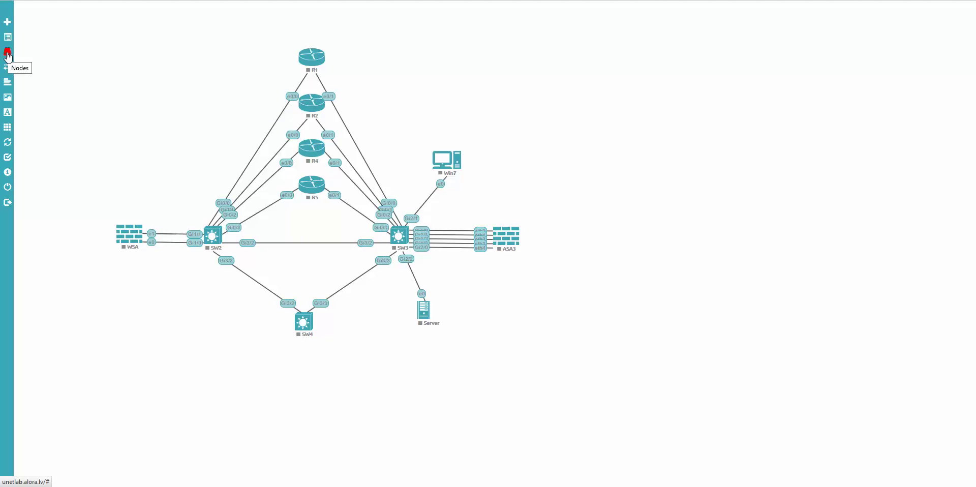
- Show the list of the lab's configured nodes
{"action": "left_click", "coordinate": [7, 53]}
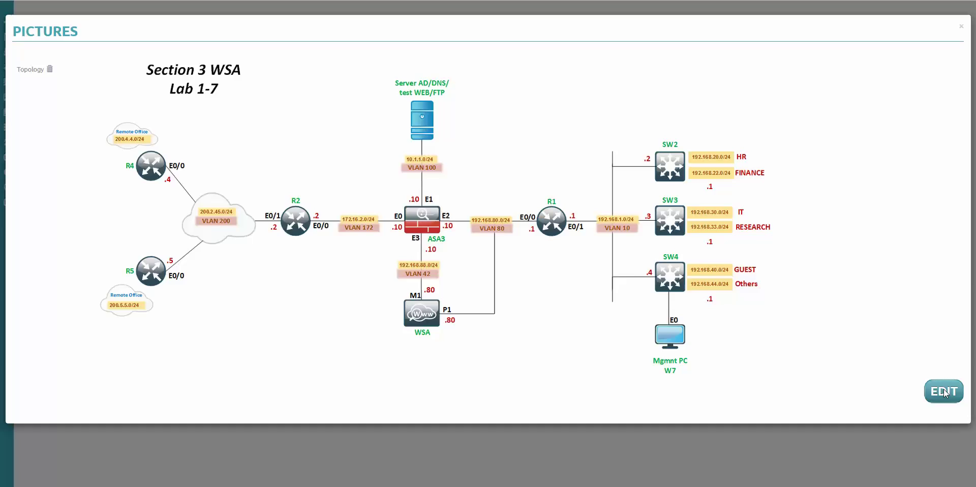
- Open the Topology picture's image-map editor and place the cursor in the Image MAP field
{"action": "left_click", "coordinate": [944, 391]}
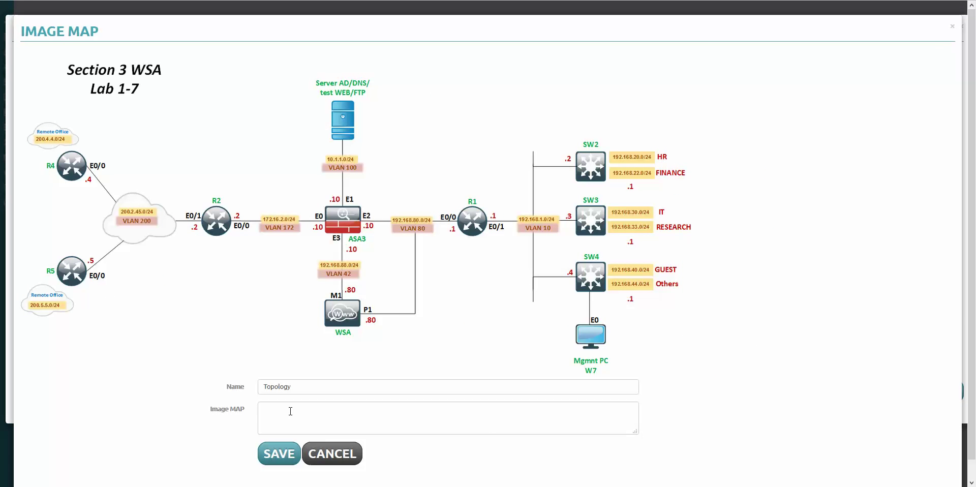
{"action": "left_click", "coordinate": [263, 411]}
- Add clickable telnet areas for routers R1, R2 and R4 to the Topology image map, enlarging the field
{"action": "left_click", "coordinate": [473, 224]}
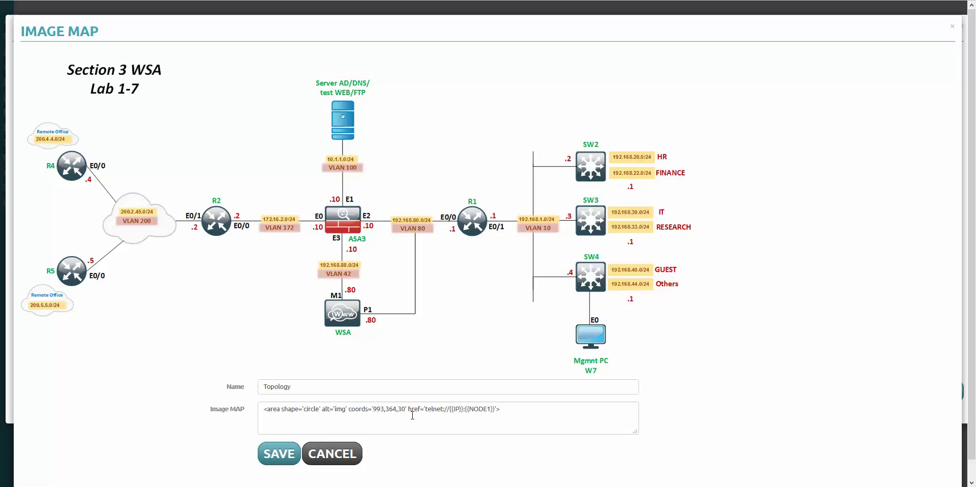
{"action": "left_click", "coordinate": [502, 409]}
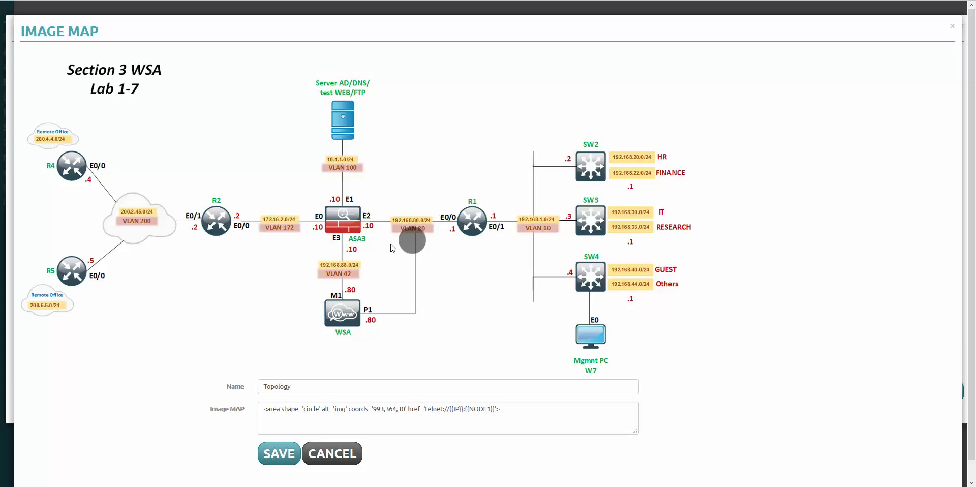
{"action": "left_click", "coordinate": [216, 224]}
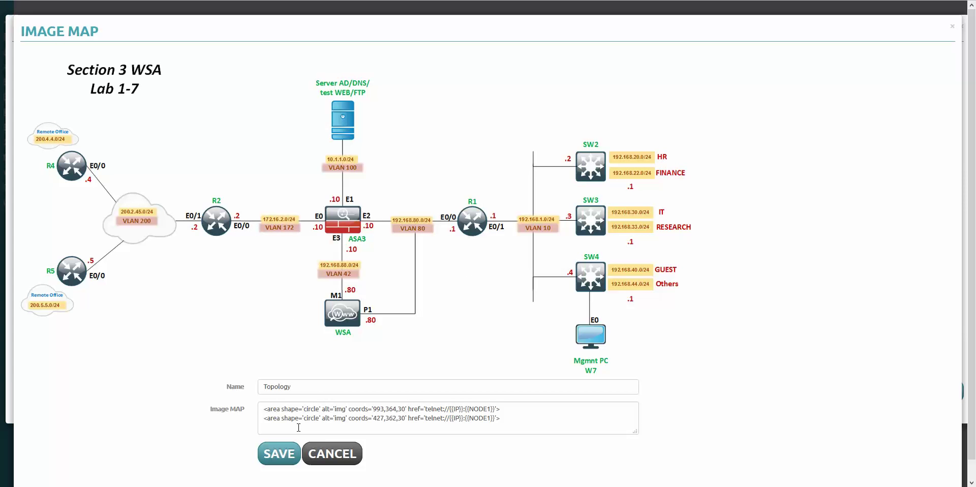
{"action": "left_click", "coordinate": [74, 169]}
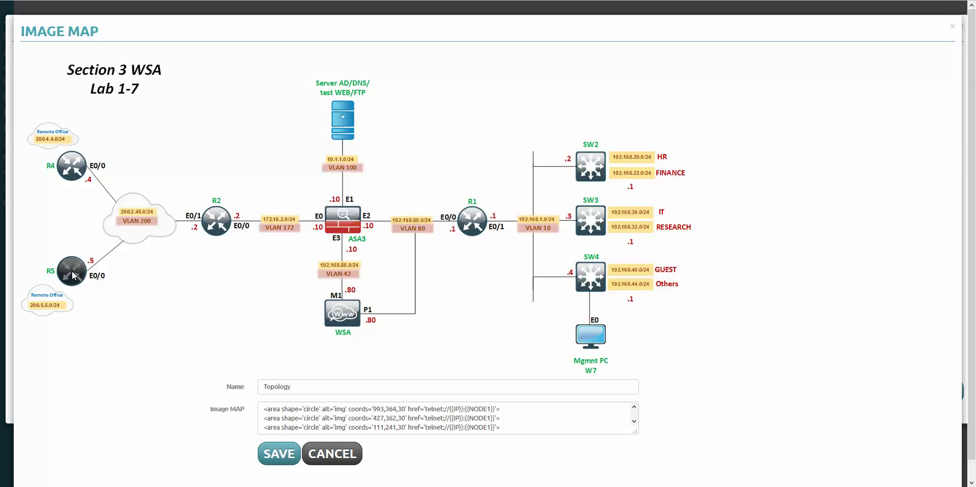
{"action": "left_click_drag", "start_coordinate": [635, 430], "coordinate": [635, 465]}
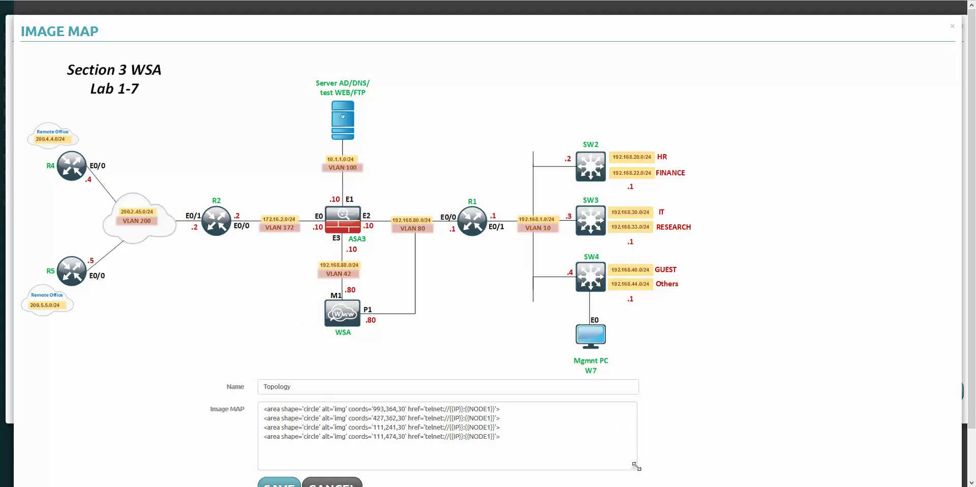
{"action": "left_click", "coordinate": [285, 447]}
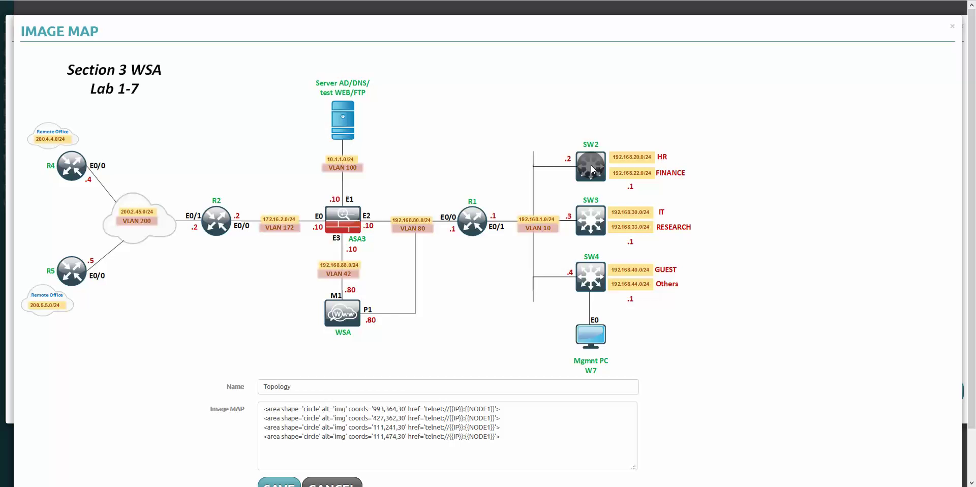
- Add telnet circle areas for SW2, SW3 and SW4 at 1252,241; 1252,364 and 1252,487
{"action": "left_click", "coordinate": [591, 168]}
{"action": "left_click", "coordinate": [592, 224]}
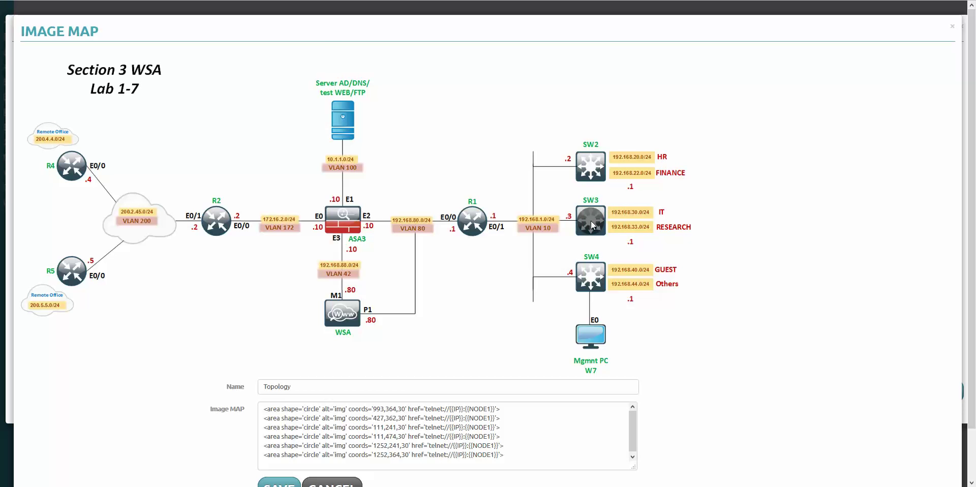
{"action": "left_click", "coordinate": [592, 280]}
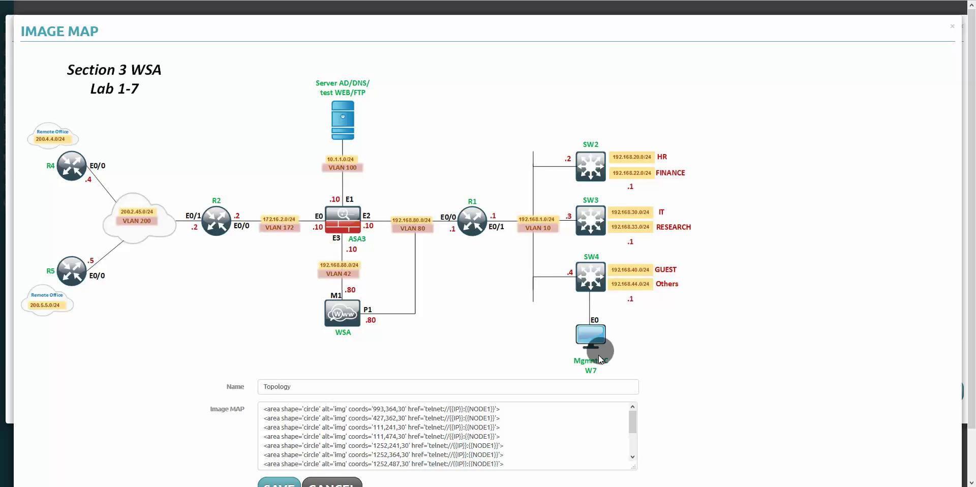
{"action": "scroll", "coordinate": [955, 274], "scroll_direction": "down", "scroll_amount": 2}
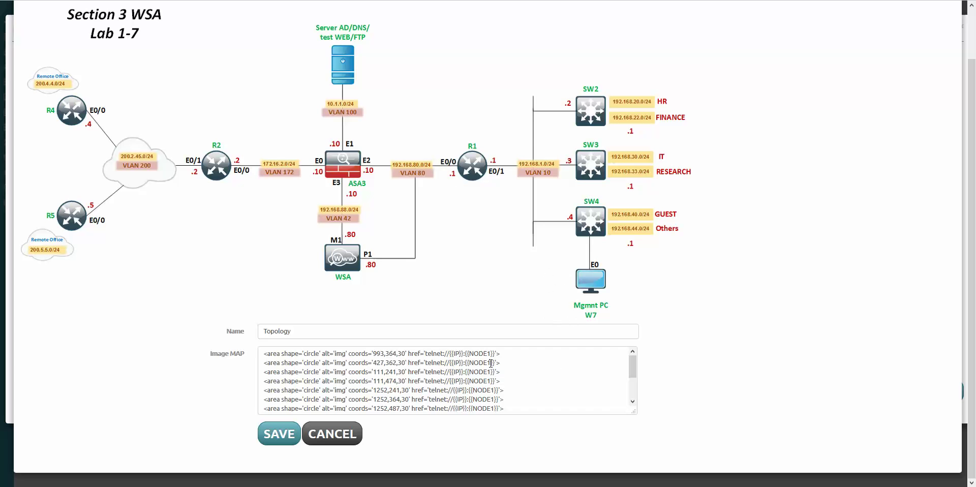
- Change NODE1 on image-map lines two to five to NODE2, NODE3, NODE4 and NODE5
{"action": "left_click", "coordinate": [499, 363]}
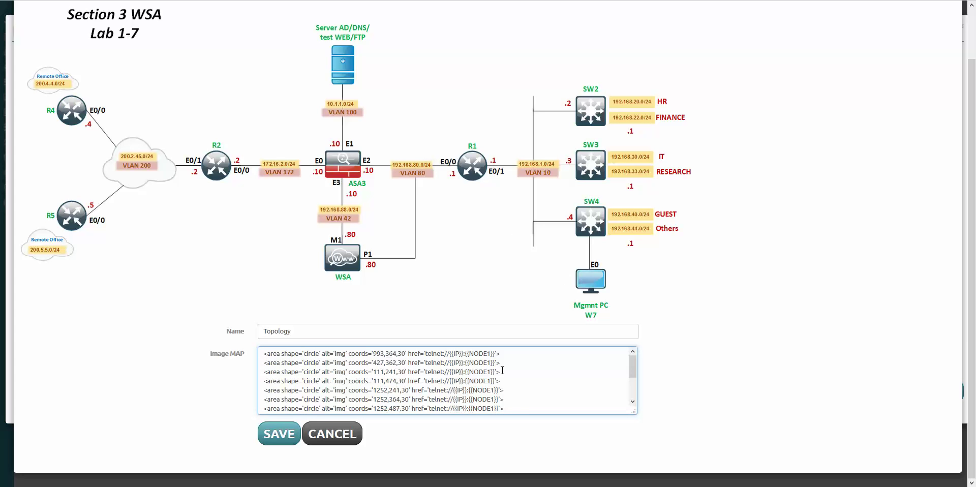
{"action": "key", "text": "BackSpace"}
{"action": "type", "text": "2"}
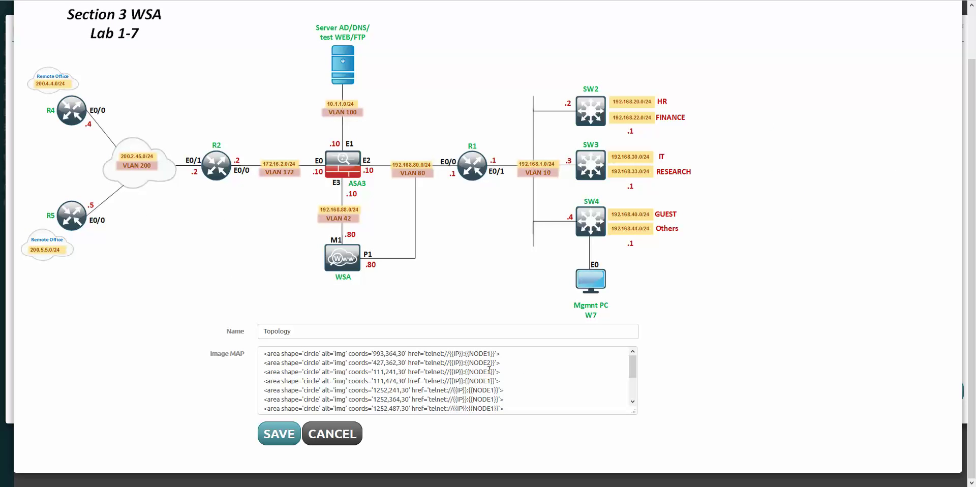
{"action": "left_click", "coordinate": [489, 371]}
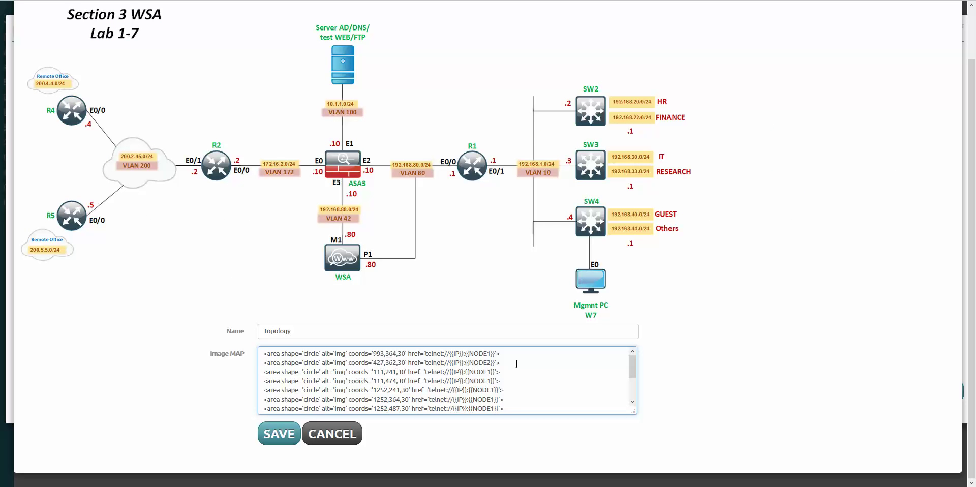
{"action": "key", "text": "BackSpace"}
{"action": "type", "text": "3"}
{"action": "key", "text": "Down"}
{"action": "key", "text": "BackSpace"}
{"action": "type", "text": "4"}
{"action": "key", "text": "Down"}
{"action": "key", "text": "BackSpace"}
{"action": "type", "text": "5"}
- Renumber the remaining area lines to NODE7 through NODE11
{"action": "key", "text": "Down"}
{"action": "key", "text": "BackSpace"}
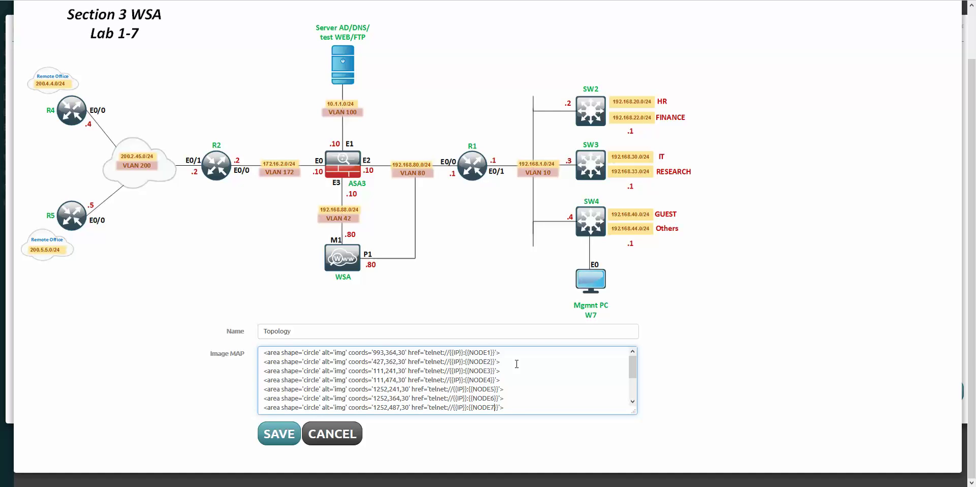
{"action": "type", "text": "7"}
{"action": "key", "text": "Down"}
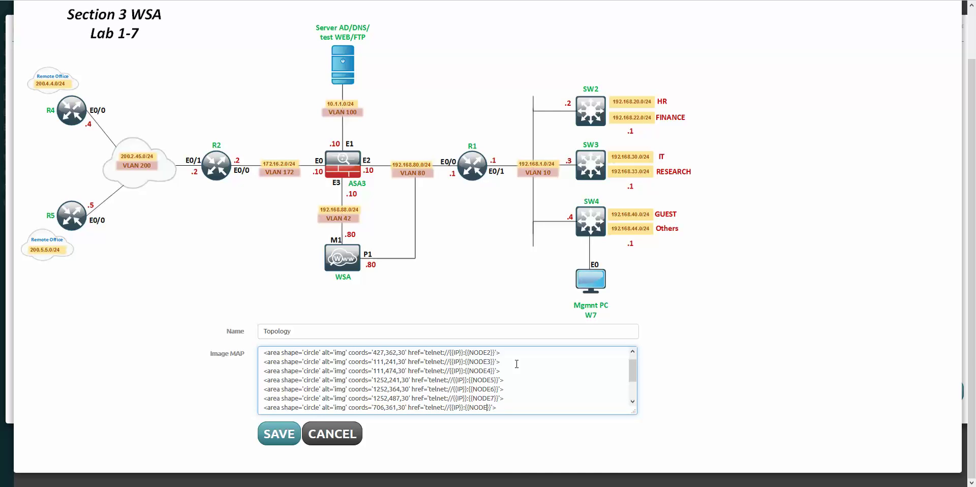
{"action": "type", "text": "8"}
{"action": "key", "text": "Down"}
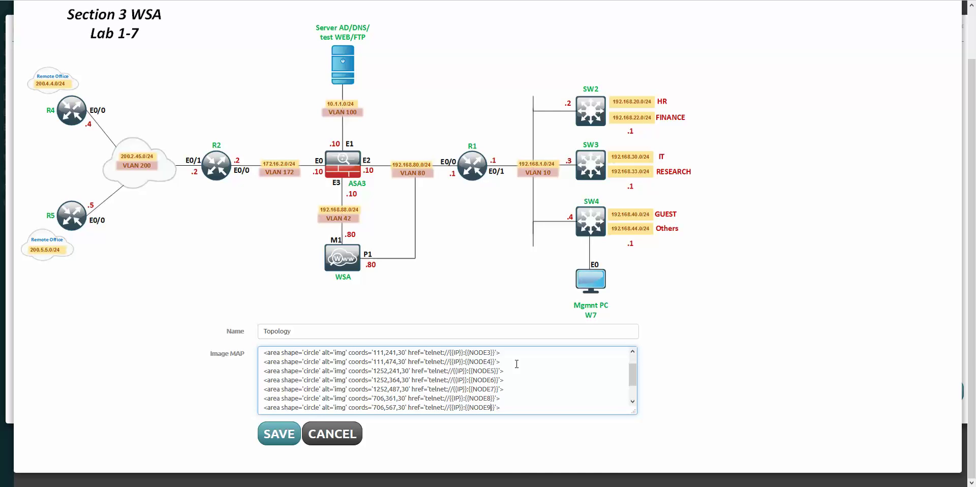
{"action": "key", "text": "BackSpace"}
{"action": "type", "text": "9"}
{"action": "key", "text": "Down"}
{"action": "type", "text": "0"}
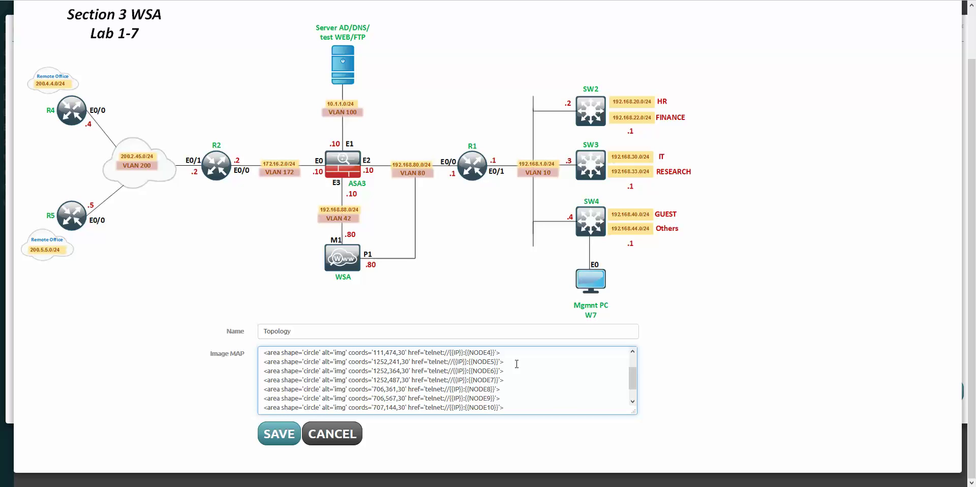
{"action": "key", "text": "Down"}
{"action": "type", "text": "2"}
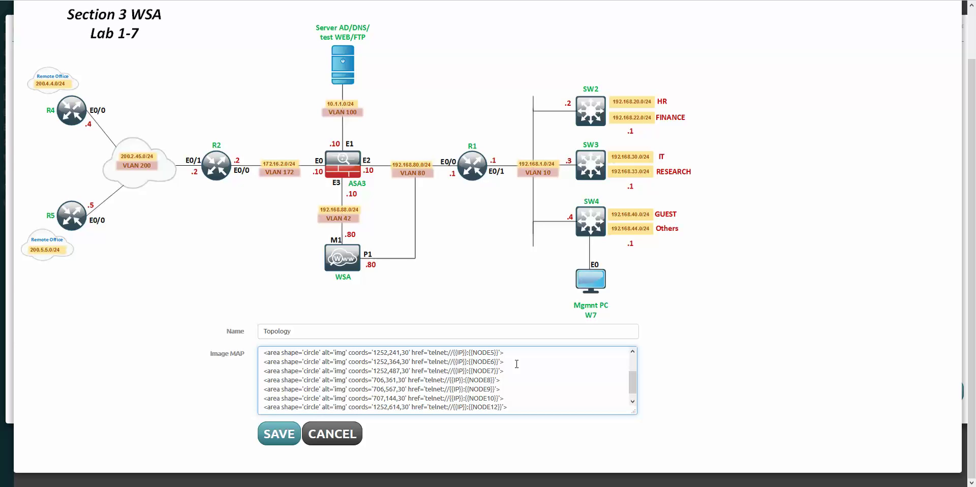
{"action": "key", "text": "Down"}
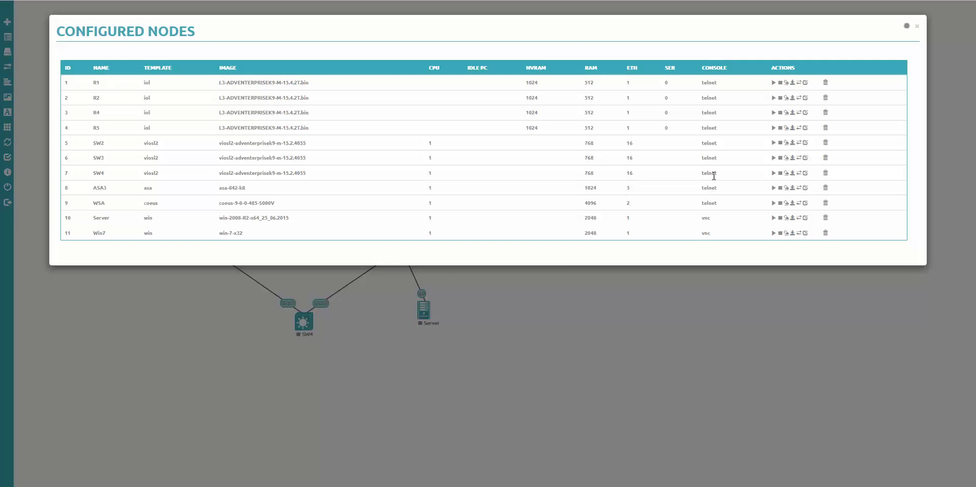
- Confirm the Server and Win7 nodes are set to vnc consoles in Configured Nodes
{"action": "double_click", "coordinate": [702, 218]}
{"action": "double_click", "coordinate": [705, 233]}
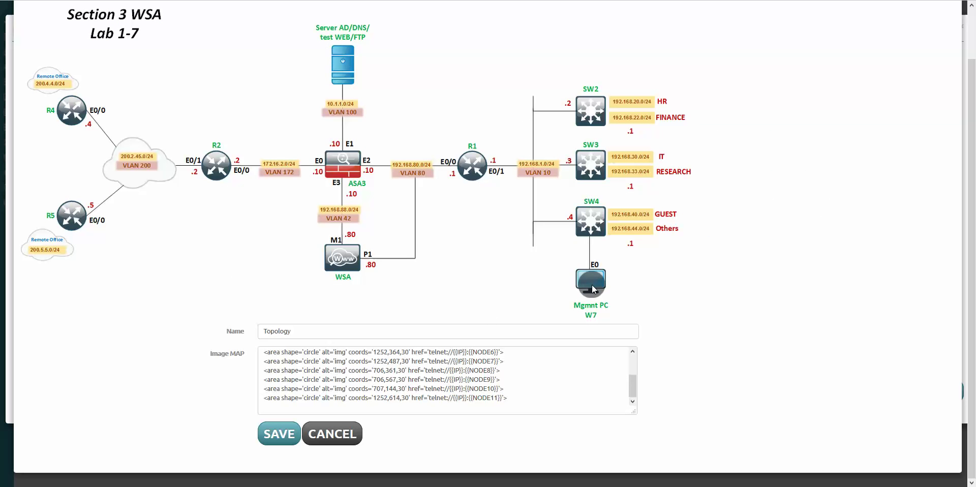
- Change the NODE10 and NODE11 area links from telnet to vnc
{"action": "left_click", "coordinate": [452, 389]}
{"action": "key", "text": "BackSpace"}
{"action": "key", "text": "BackSpace"}
{"action": "key", "text": "BackSpace"}
{"action": "key", "text": "BackSpace"}
{"action": "key", "text": "BackSpace"}
{"action": "key", "text": "BackSpace"}
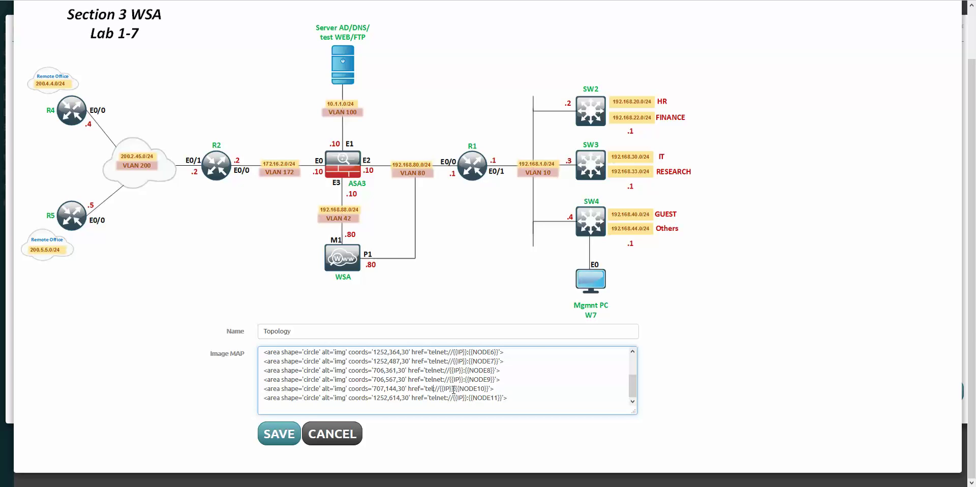
{"action": "type", "text": "vnc"}
{"action": "key", "text": "Down"}
{"action": "key", "text": "BackSpace"}
{"action": "key", "text": "BackSpace"}
{"action": "key", "text": "BackSpace"}
{"action": "key", "text": "BackSpace"}
{"action": "key", "text": "BackSpace"}
{"action": "key", "text": "BackSpace"}
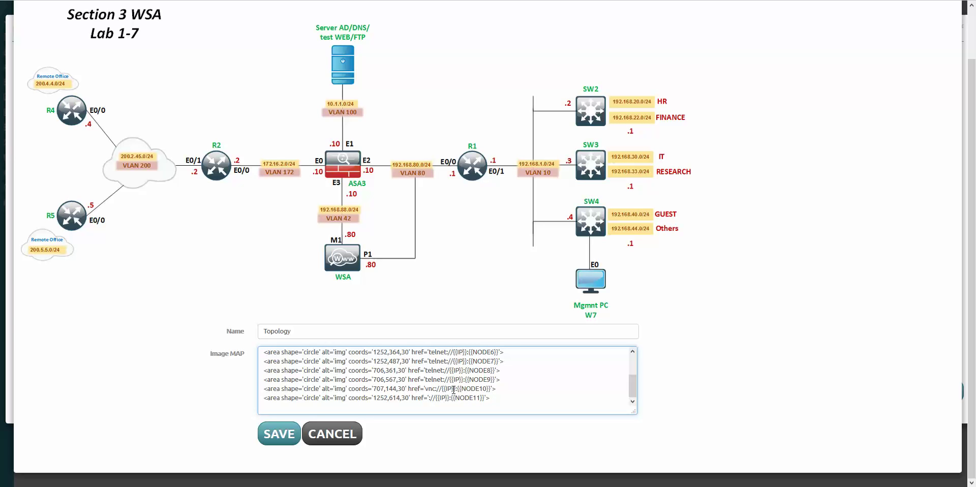
{"action": "type", "text": "vnc"}
- Save the Topology picture with its updated image map
{"action": "left_click_drag", "start_coordinate": [633, 391], "coordinate": [633, 357]}
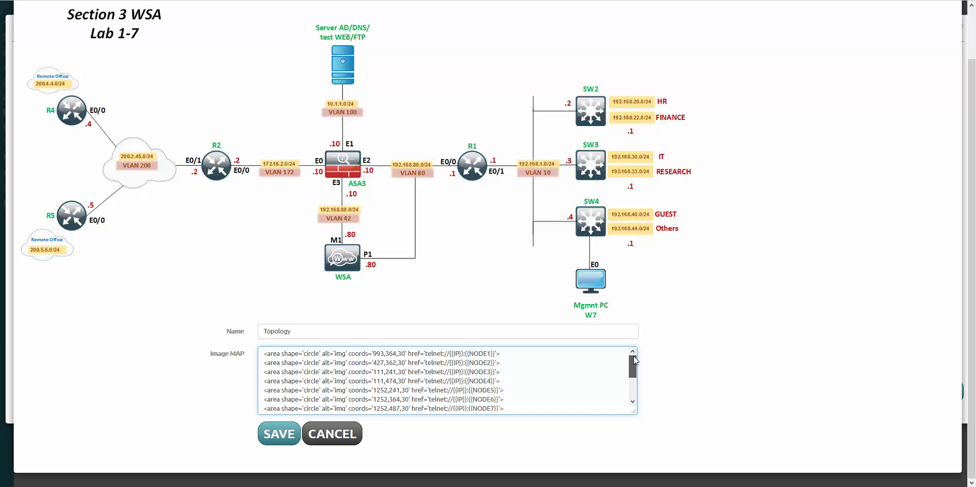
{"action": "scroll", "coordinate": [633, 356], "scroll_direction": "down", "scroll_amount": 2}
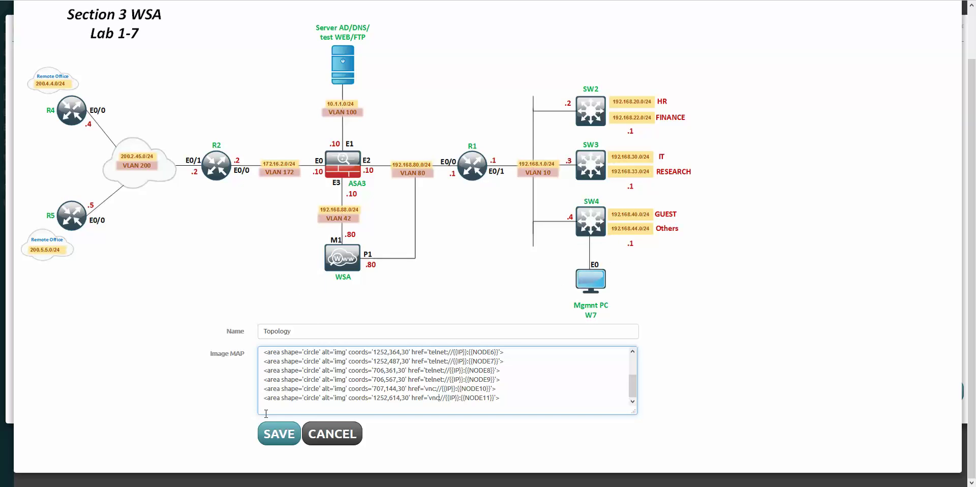
{"action": "left_click", "coordinate": [279, 433]}
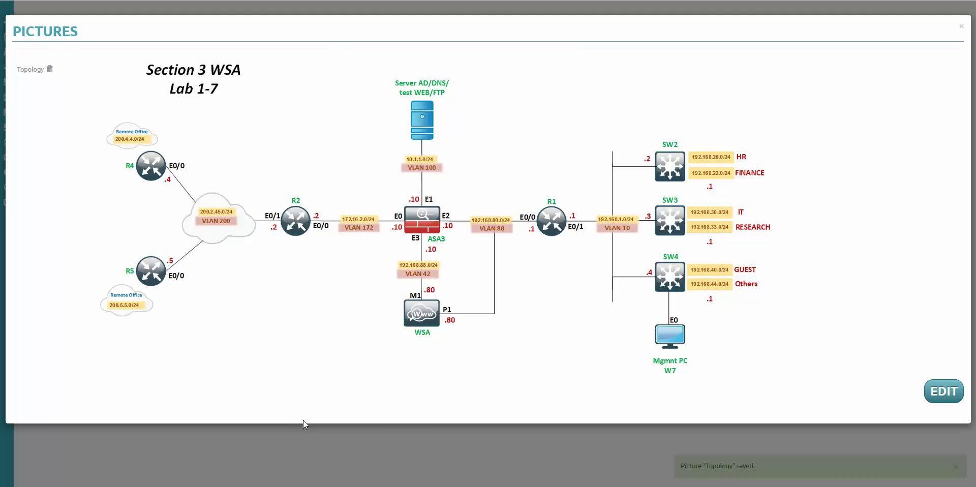
- Close the picture, refresh the topology, and start all lab nodes via More actions
{"action": "left_click", "coordinate": [962, 28]}
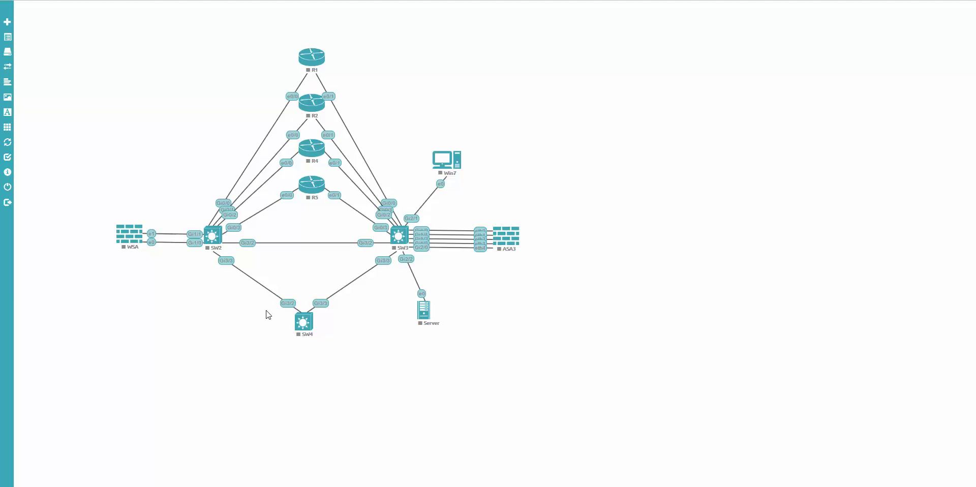
{"action": "left_click", "coordinate": [7, 144]}
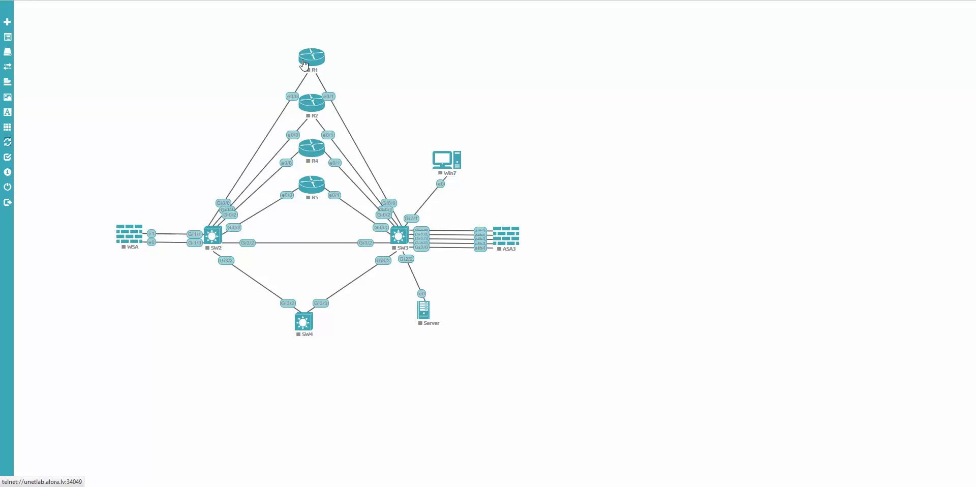
{"action": "left_click", "coordinate": [7, 128]}
{"action": "left_click", "coordinate": [46, 151]}
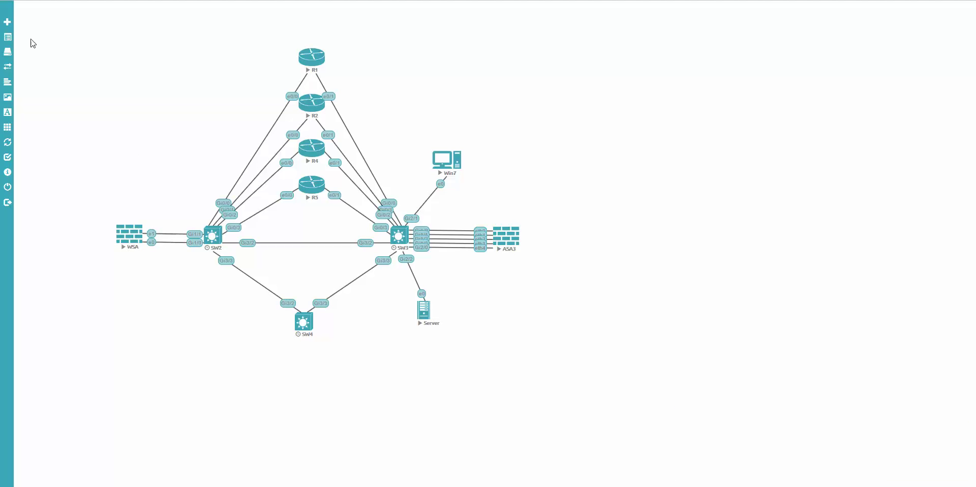
- Display the WSA lab's Topology picture from the Pictures list
{"action": "left_click", "coordinate": [8, 98]}
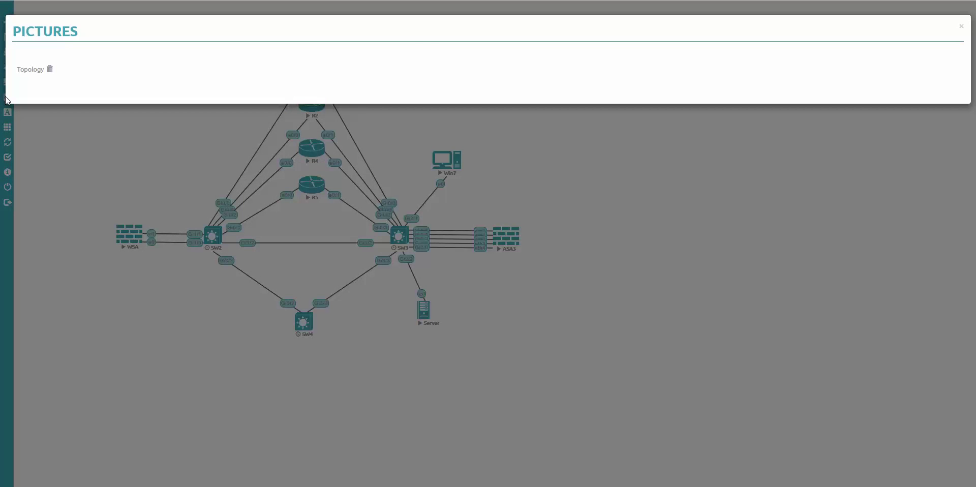
{"action": "left_click", "coordinate": [29, 72]}
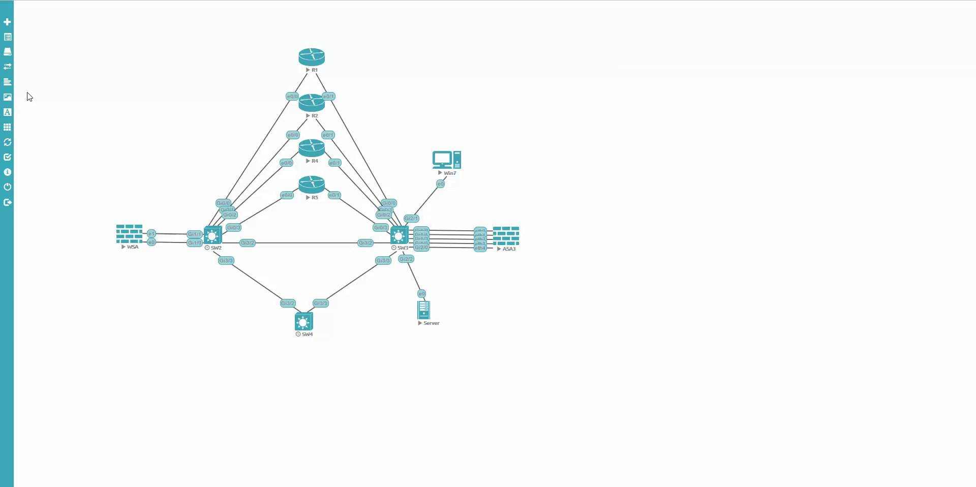
{"action": "left_click", "coordinate": [7, 97]}
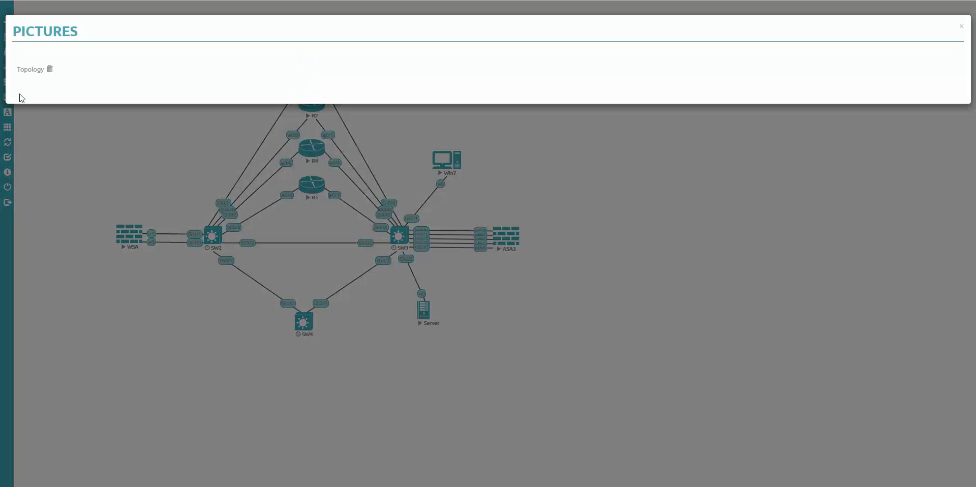
{"action": "left_click", "coordinate": [34, 70]}
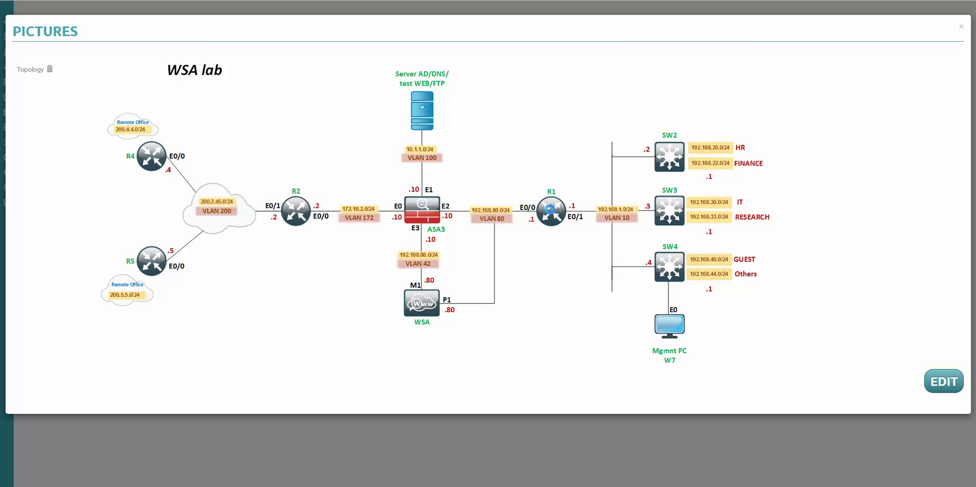
- Open telnet sessions to R2, R4, R5 and ASA3 from the picture
{"action": "left_click_drag", "start_coordinate": [435, 39], "coordinate": [748, 70]}
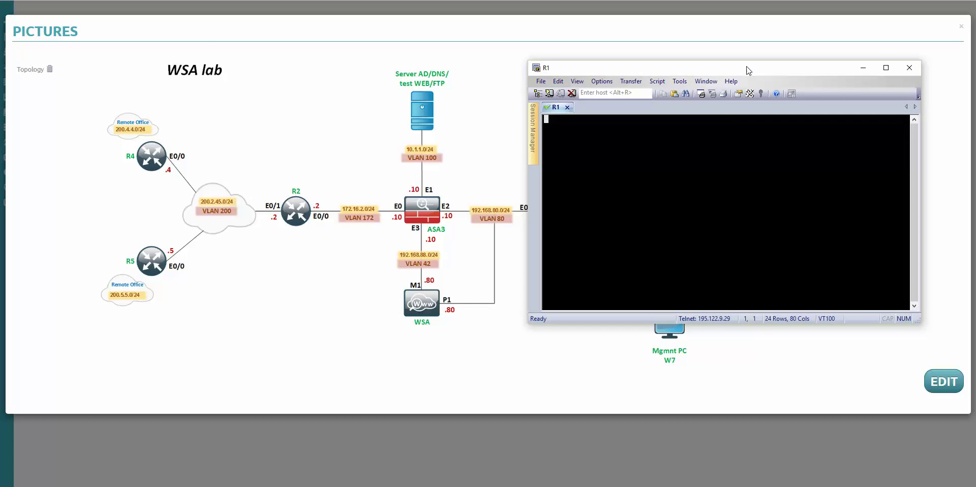
{"action": "left_click", "coordinate": [296, 212]}
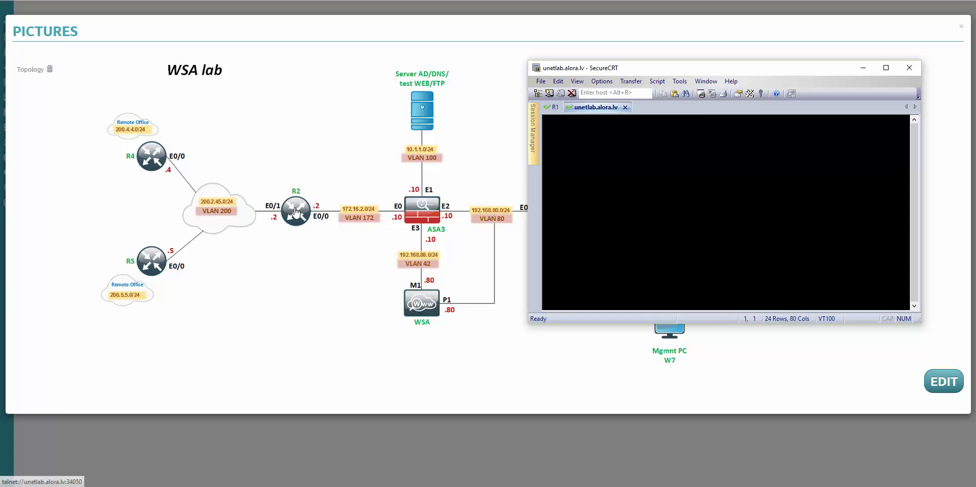
{"action": "left_click", "coordinate": [151, 159]}
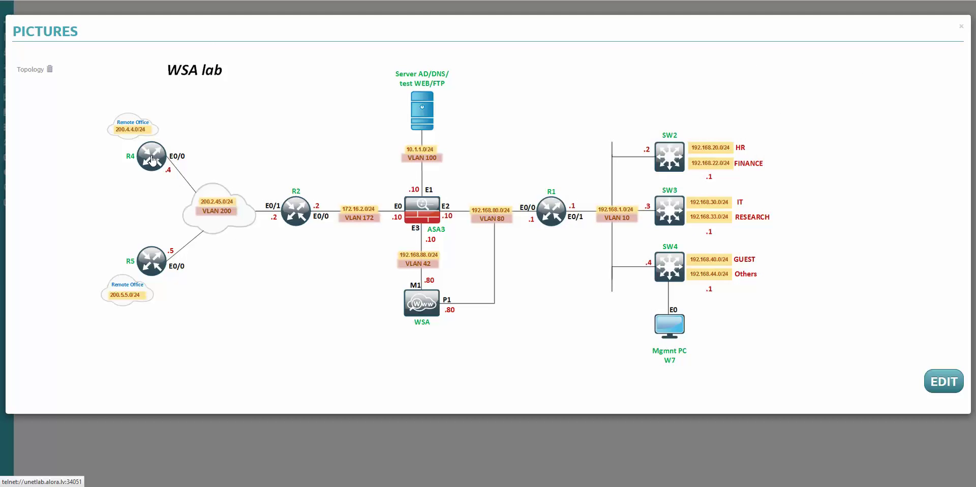
{"action": "left_click", "coordinate": [152, 262]}
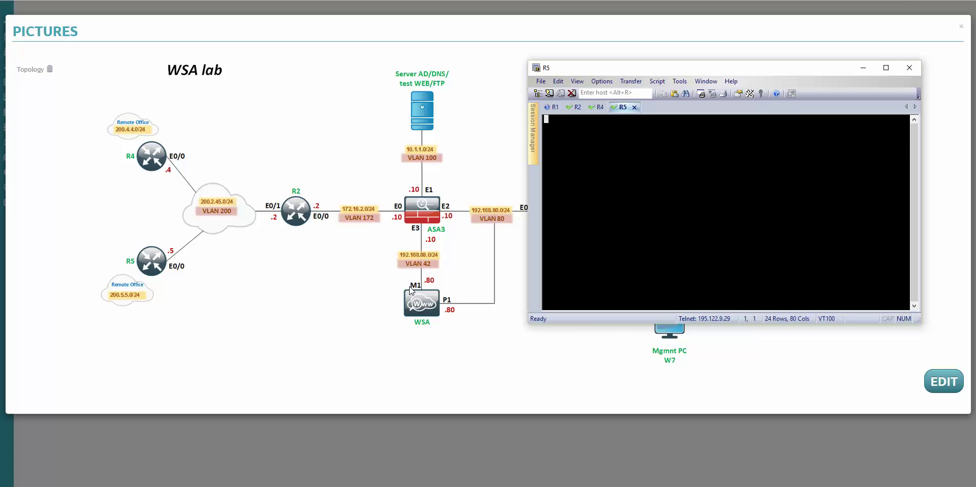
{"action": "left_click", "coordinate": [421, 210]}
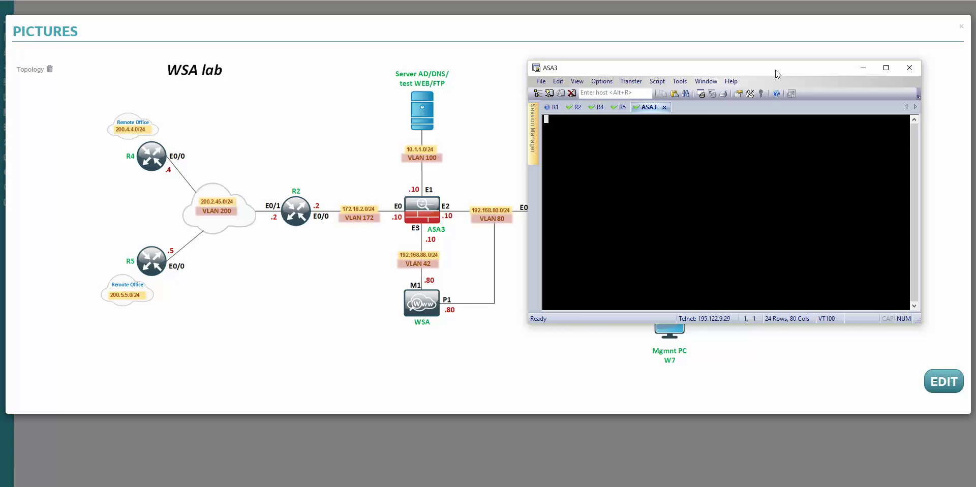
- Open telnet sessions to switches SW2, SW3, SW4 and the WSA appliance
{"action": "left_click_drag", "start_coordinate": [753, 72], "coordinate": [342, 76]}
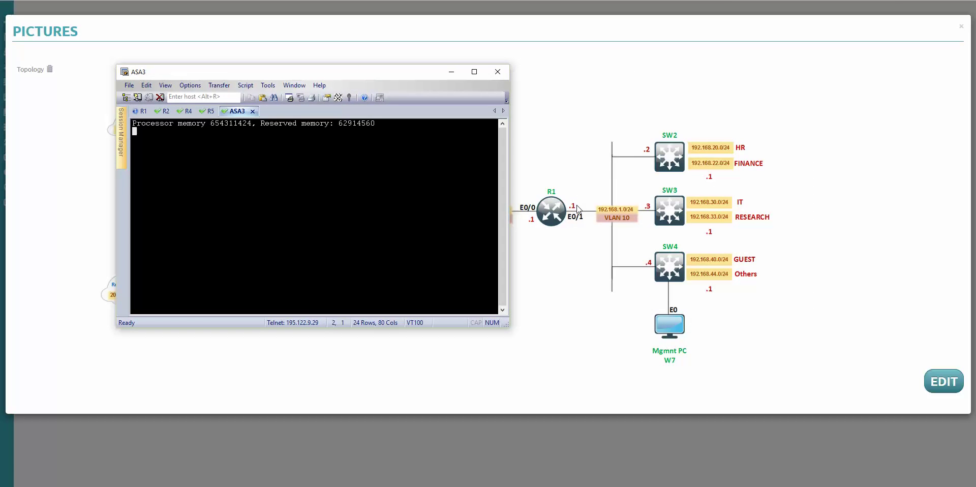
{"action": "left_click", "coordinate": [670, 160]}
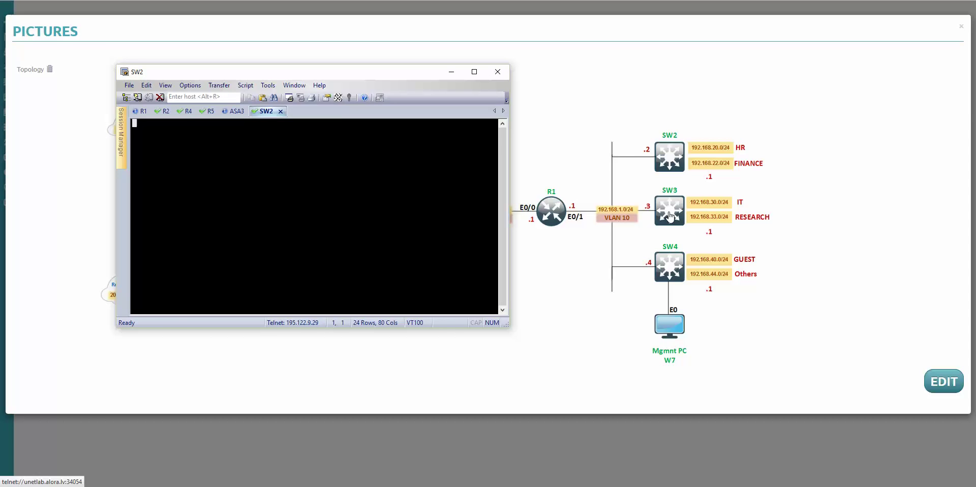
{"action": "left_click", "coordinate": [670, 216]}
{"action": "left_click", "coordinate": [671, 269]}
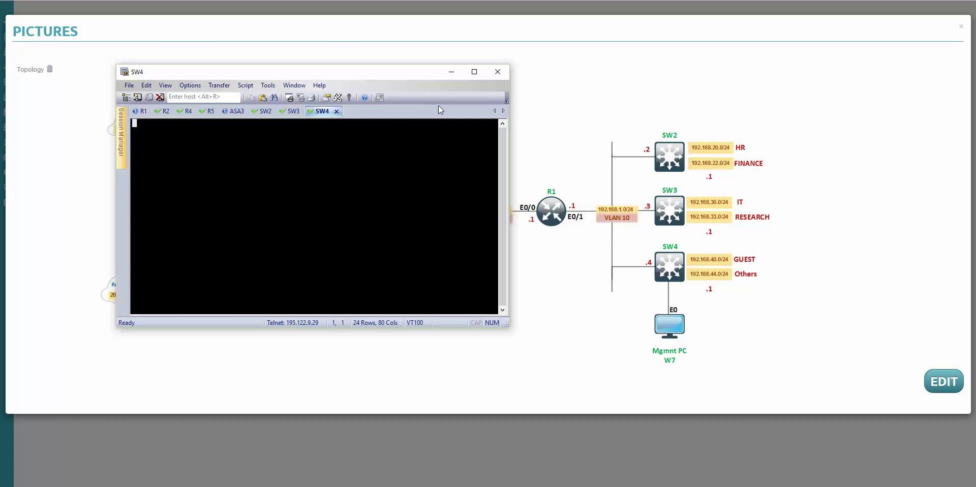
{"action": "left_click_drag", "start_coordinate": [398, 76], "coordinate": [715, 80]}
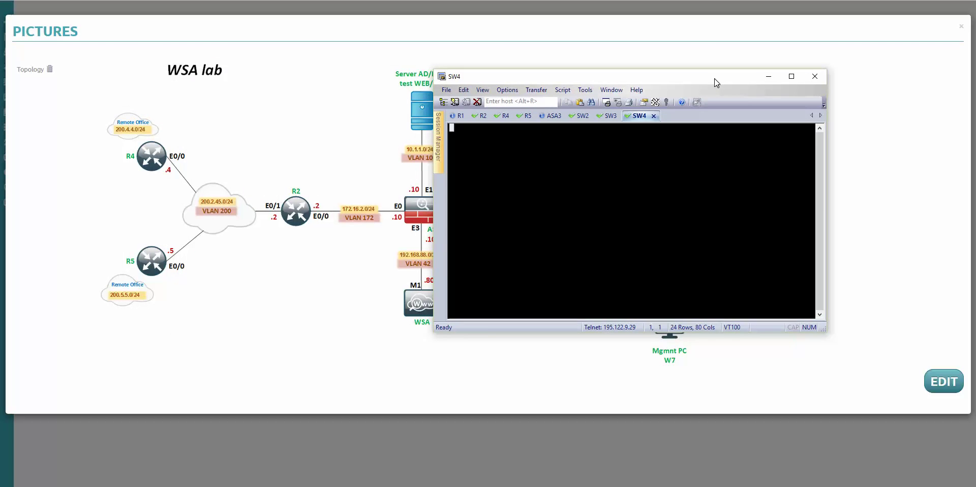
{"action": "left_click", "coordinate": [415, 308]}
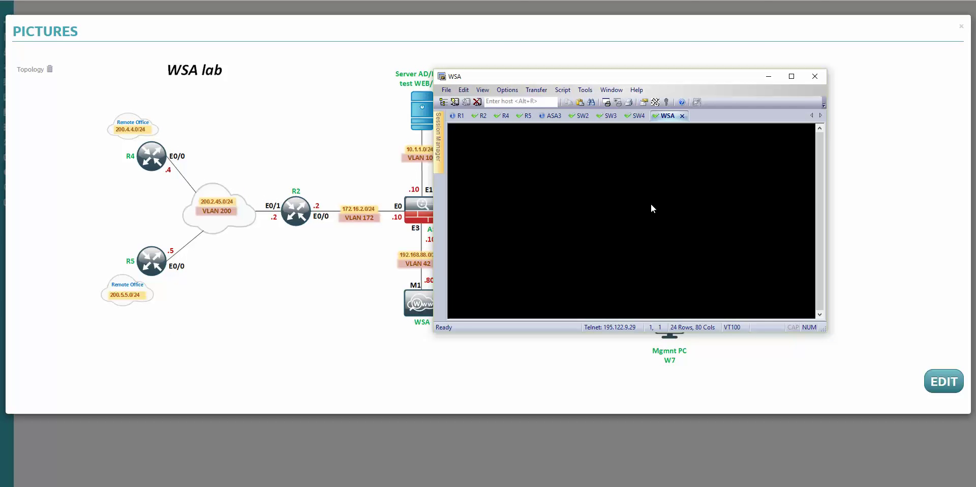
- Review the ASA3 and R1 tabs in SecureCRT, then minimize it
{"action": "left_click", "coordinate": [552, 116]}
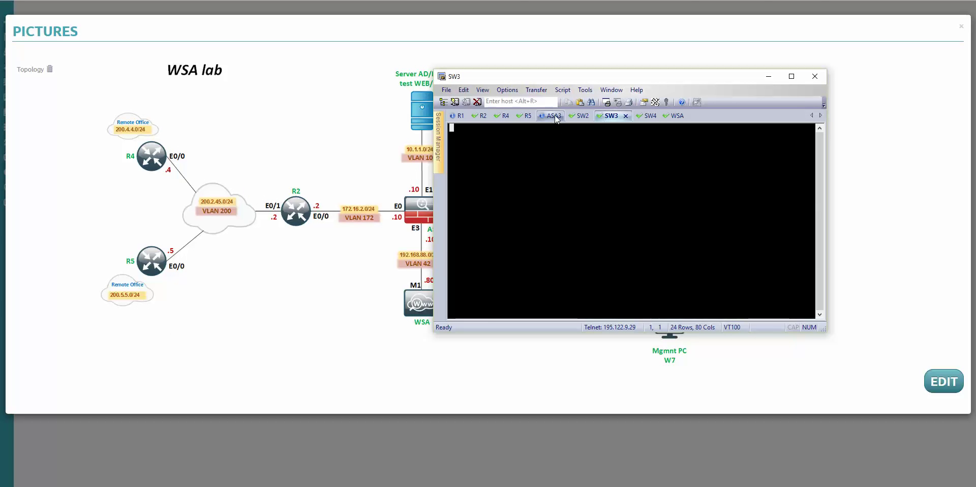
{"action": "left_click", "coordinate": [526, 116]}
{"action": "left_click", "coordinate": [455, 116]}
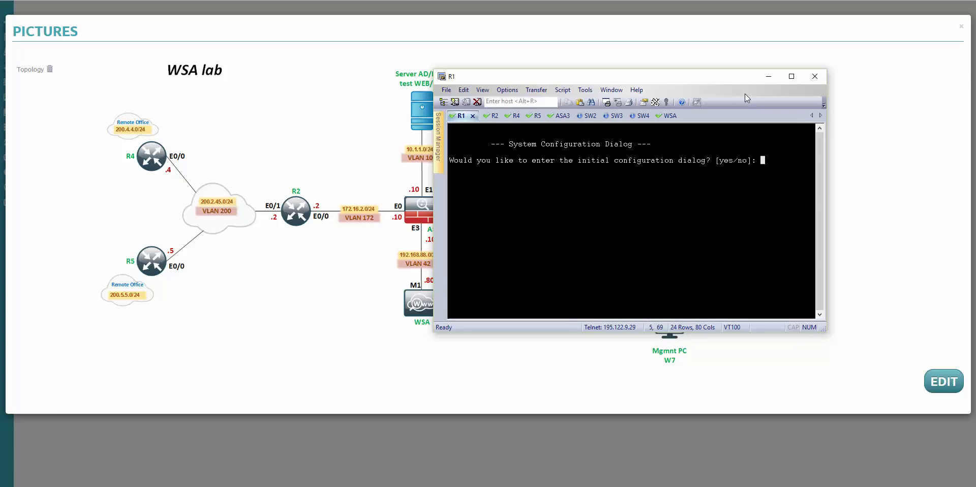
{"action": "left_click", "coordinate": [768, 77]}
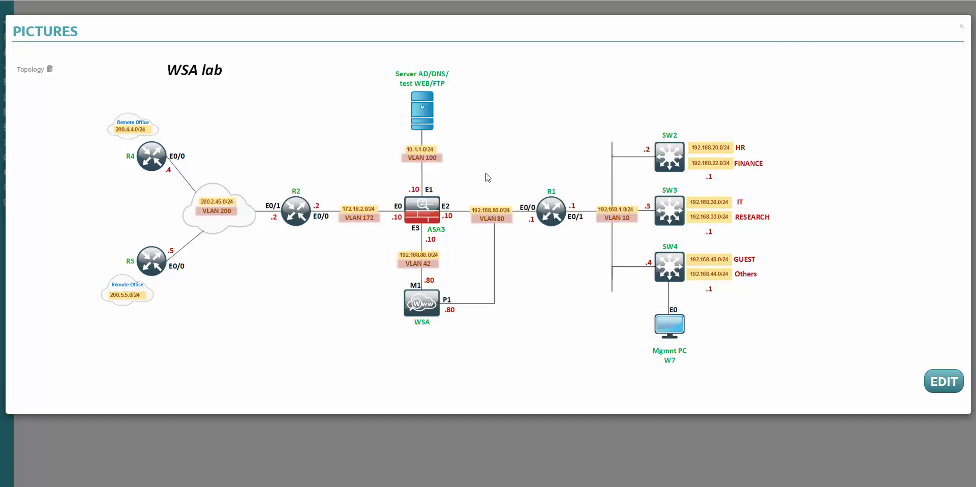
{"action": "left_click", "coordinate": [669, 326]}
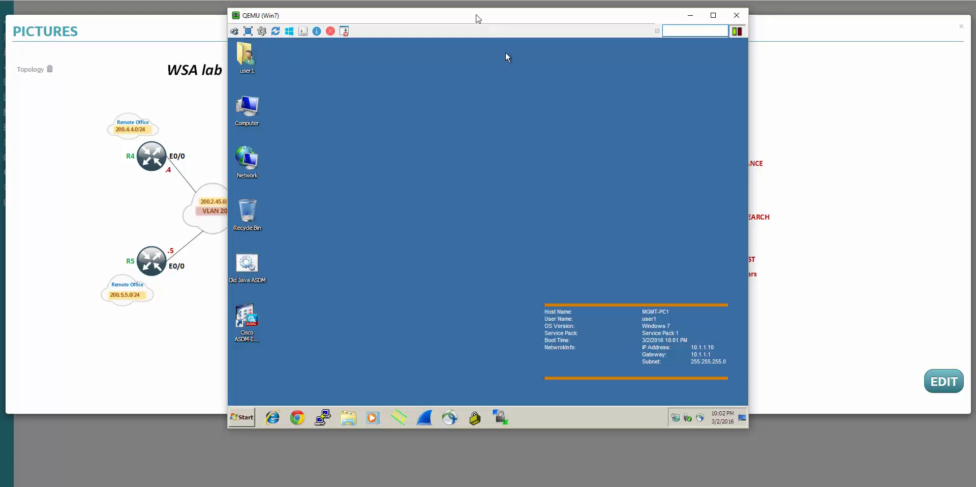
{"action": "left_click_drag", "start_coordinate": [494, 37], "coordinate": [456, 66]}
{"action": "left_click", "coordinate": [841, 93]}
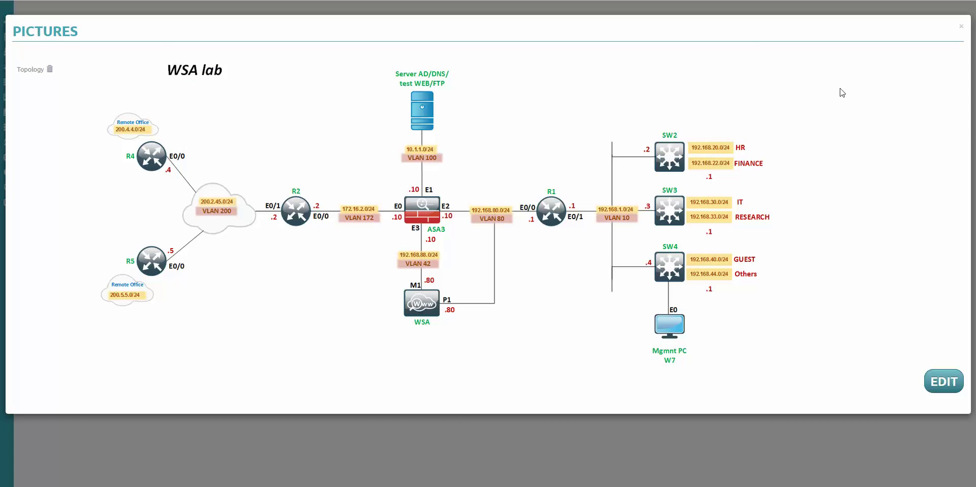
{"action": "left_click", "coordinate": [421, 112]}
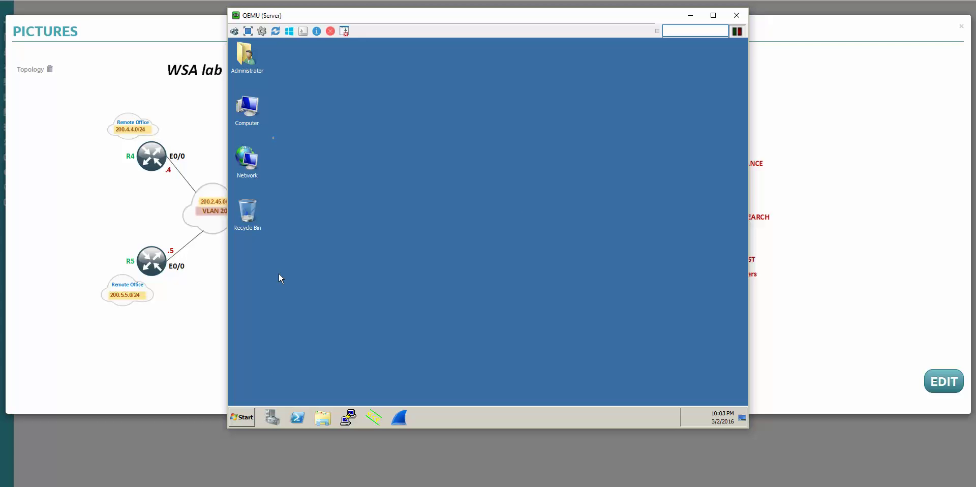
{"action": "right_click", "coordinate": [248, 110]}
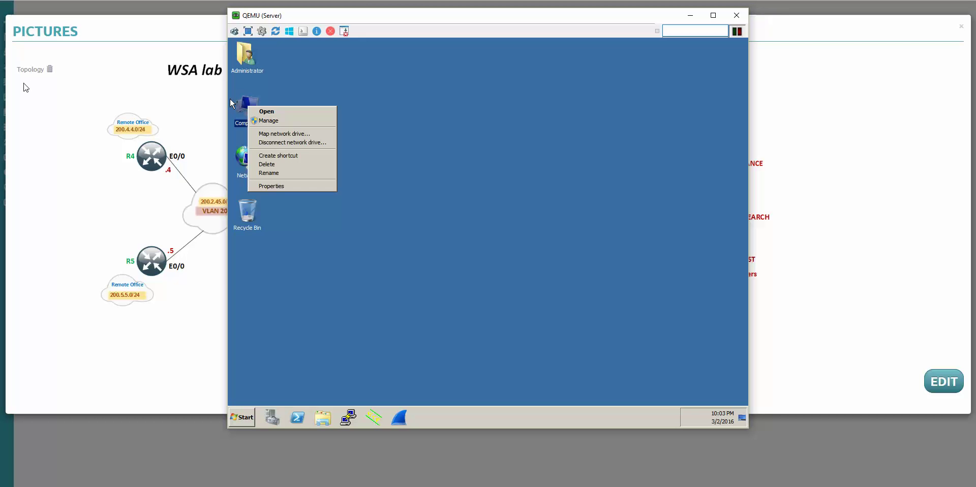
{"action": "left_click", "coordinate": [108, 73]}
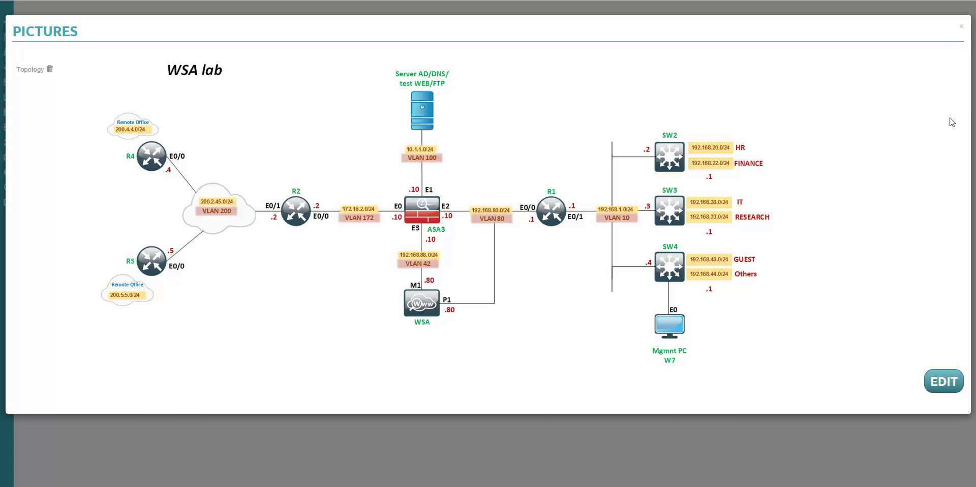
- Close the picture, stop all nodes, and close the WSA lab
{"action": "left_click", "coordinate": [961, 26]}
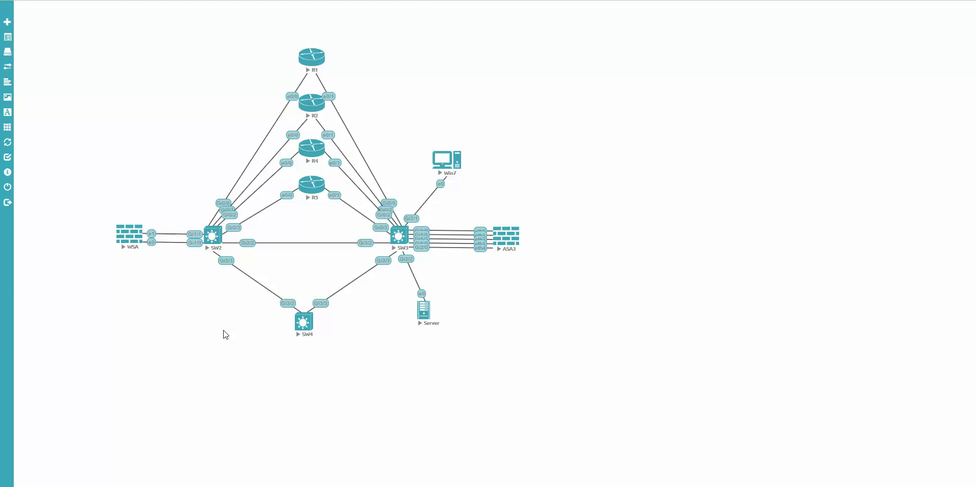
{"action": "left_click", "coordinate": [7, 128]}
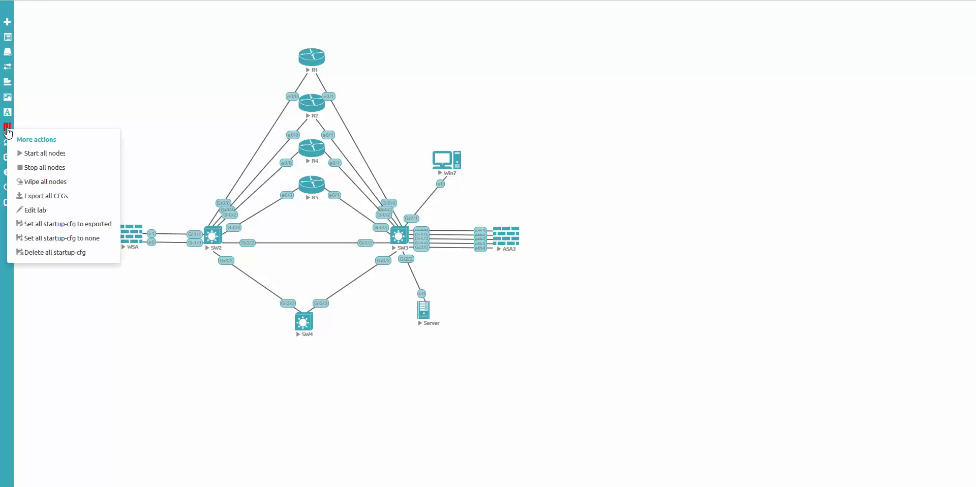
{"action": "left_click", "coordinate": [49, 171]}
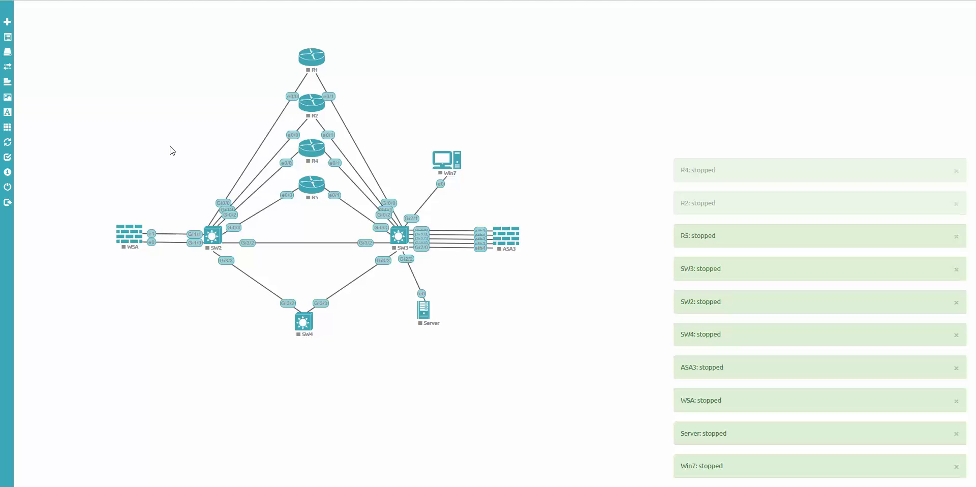
{"action": "left_click", "coordinate": [7, 188]}
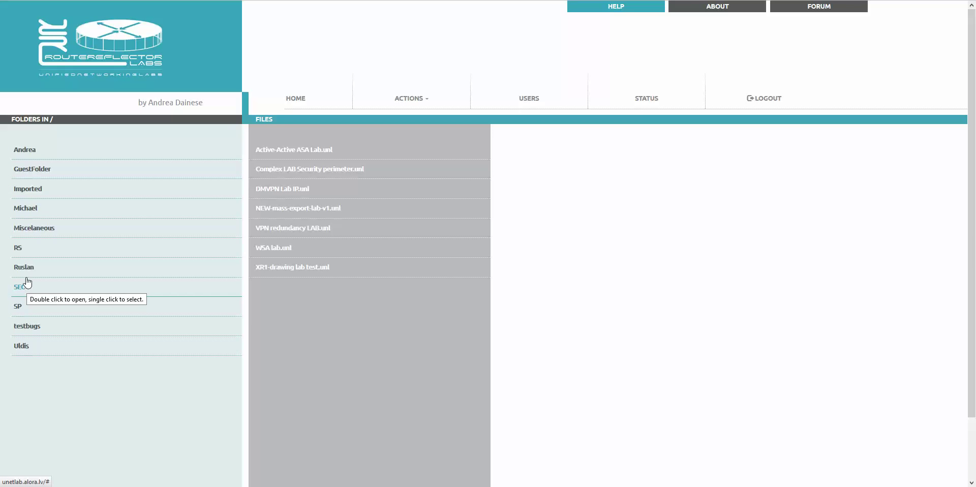
- Open the INE RS lab from the RS/INE folder and list its pictures
{"action": "double_click", "coordinate": [19, 247]}
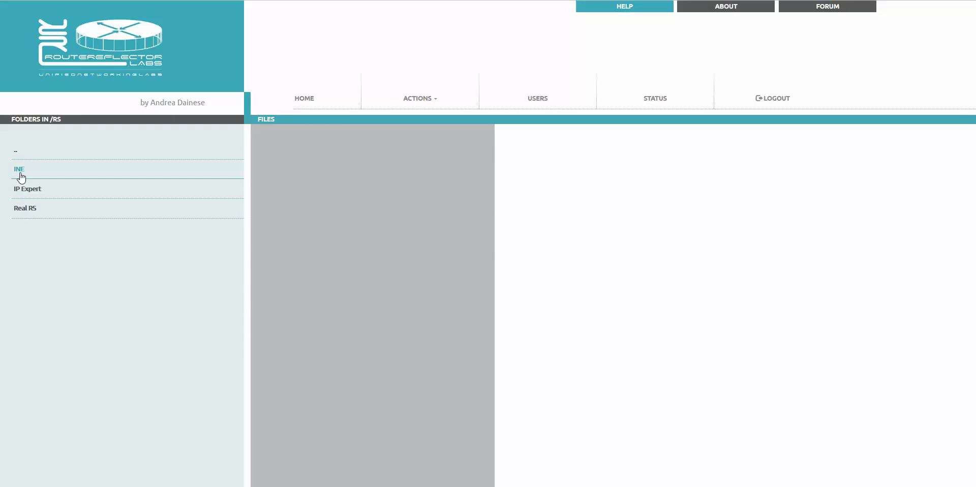
{"action": "double_click", "coordinate": [18, 170]}
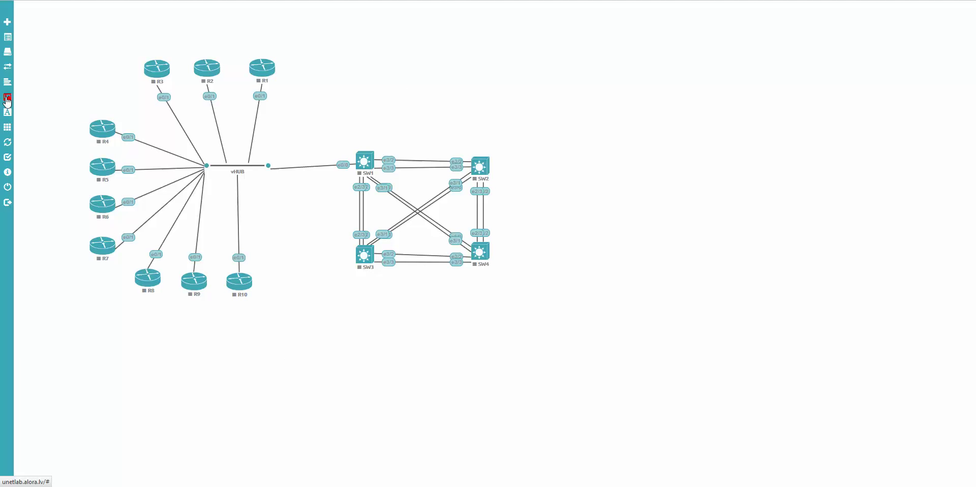
{"action": "left_click", "coordinate": [8, 111]}
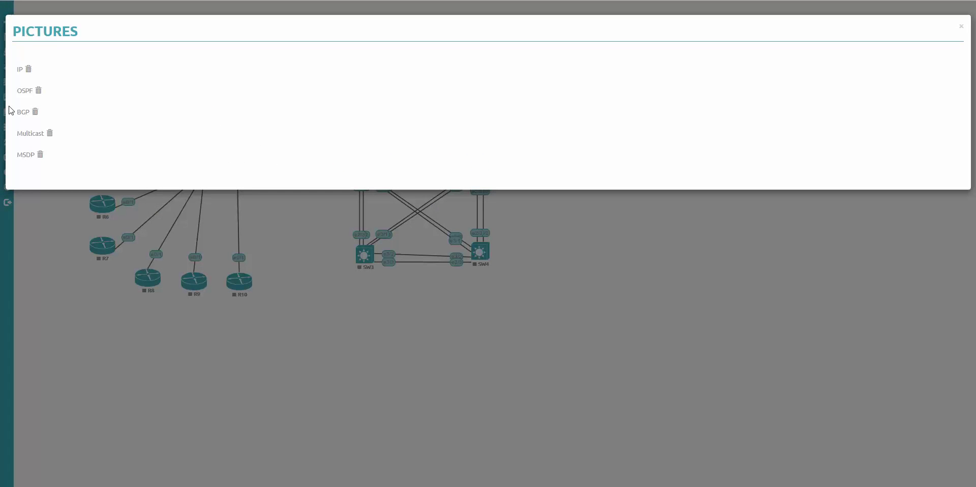
- View the IP, OSPF, BGP, Multicast and MSDP diagrams, then close the lab
{"action": "left_click", "coordinate": [20, 70]}
{"action": "left_click", "coordinate": [25, 91]}
{"action": "left_click", "coordinate": [24, 112]}
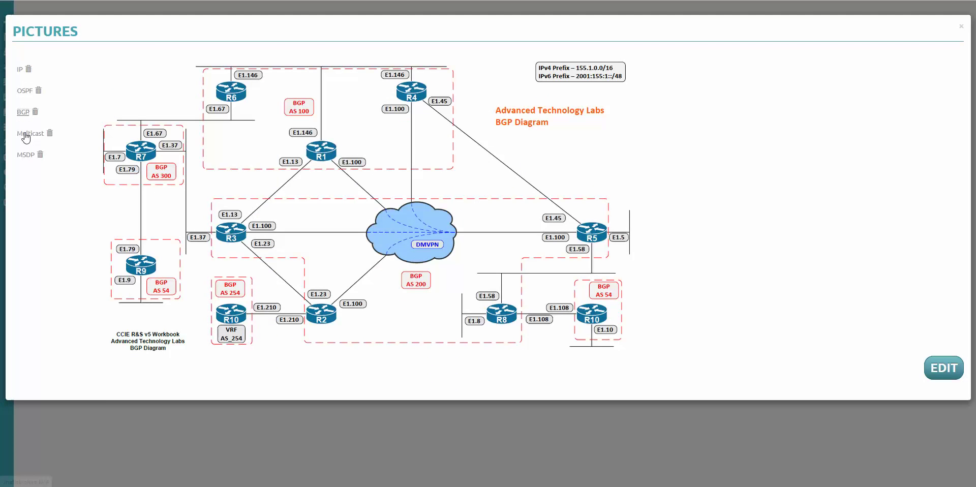
{"action": "left_click", "coordinate": [26, 133]}
{"action": "left_click", "coordinate": [25, 154]}
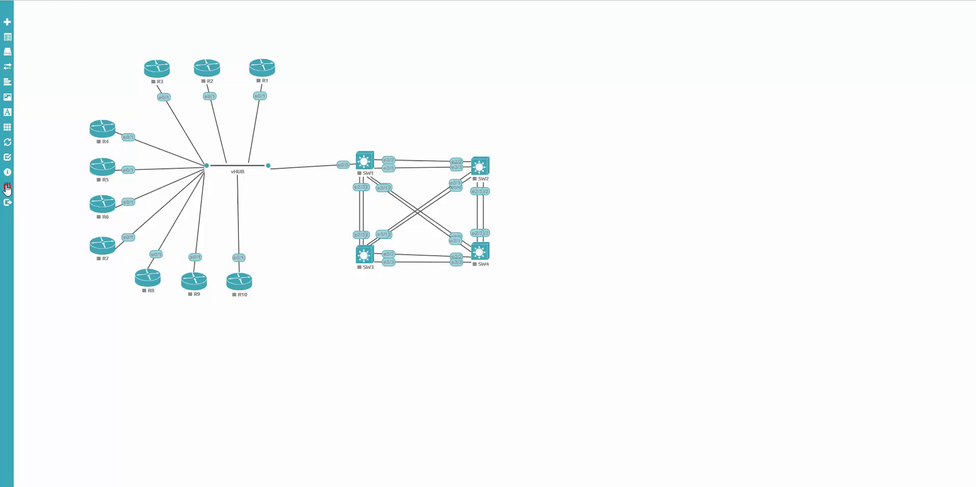
{"action": "left_click", "coordinate": [6, 188]}
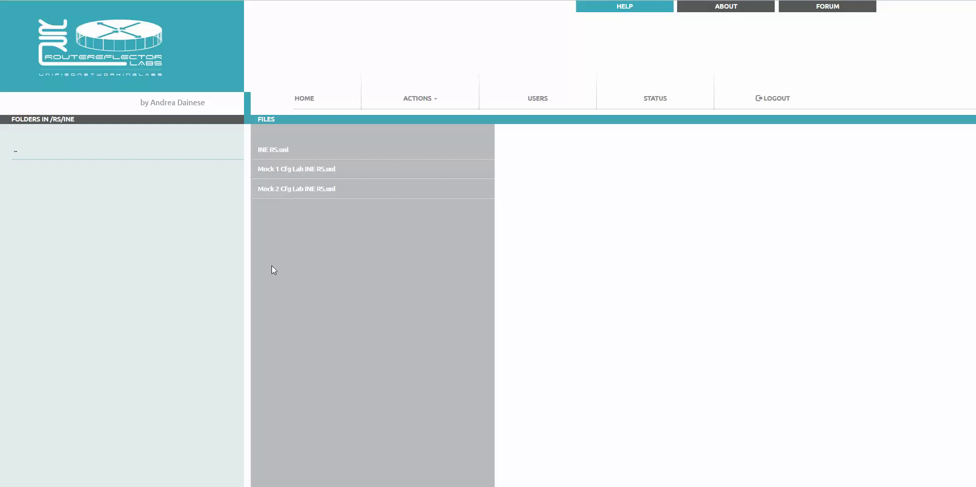